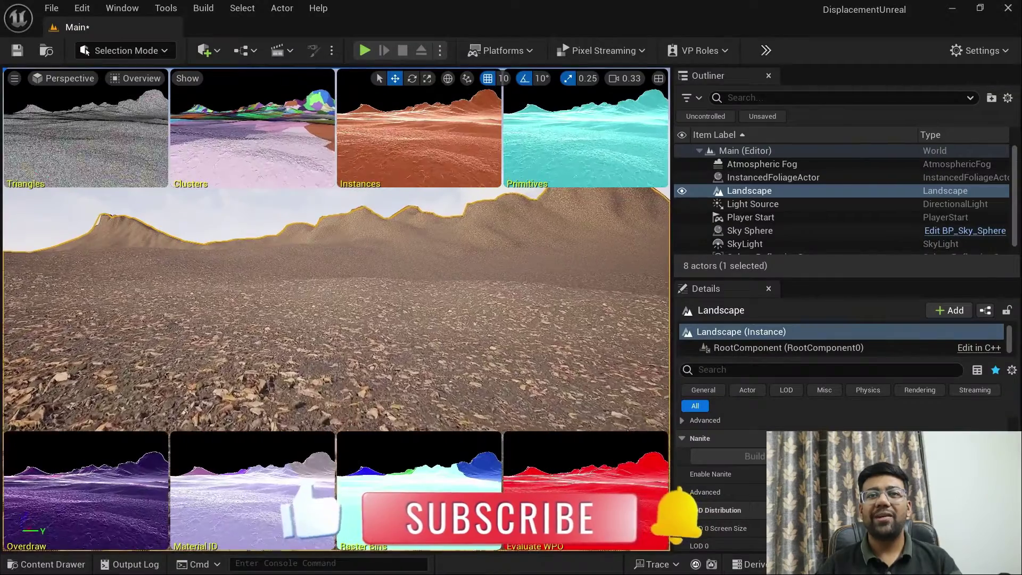
Step: Fly the camera forward, low over the forest-floor landscape, in the Nanite visualization
{"action": "key", "text": "Up"}
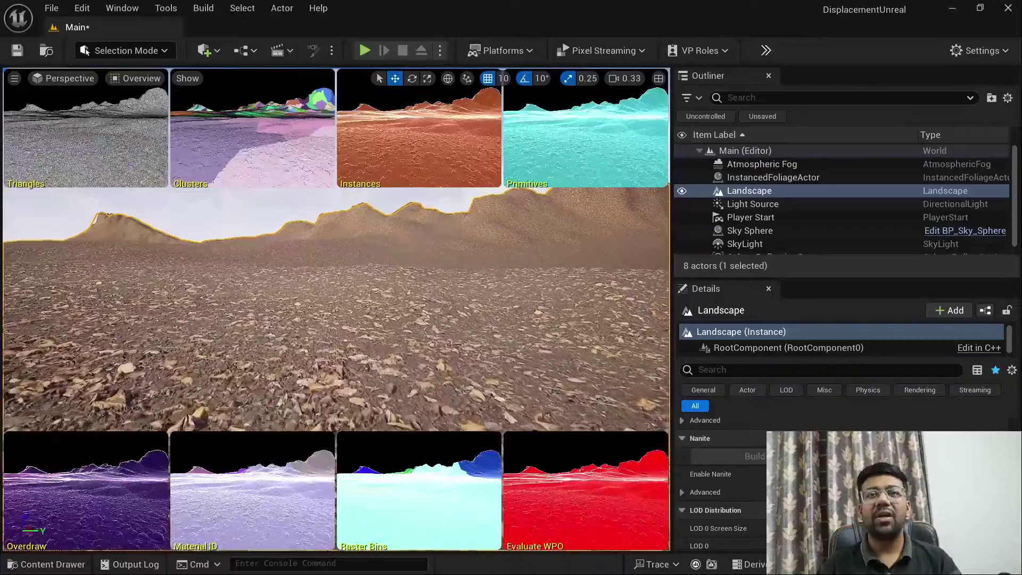
{"action": "key", "text": "Up"}
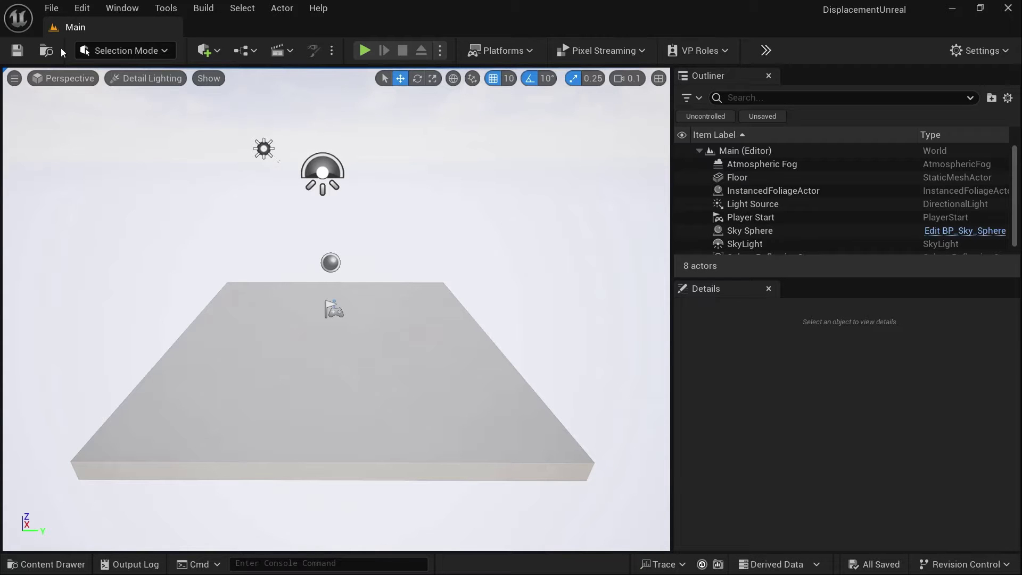
Step: Create a new level from the Empty Level template via File > New Level
{"action": "left_click", "coordinate": [51, 8]}
{"action": "left_click", "coordinate": [71, 63]}
{"action": "left_click", "coordinate": [453, 205]}
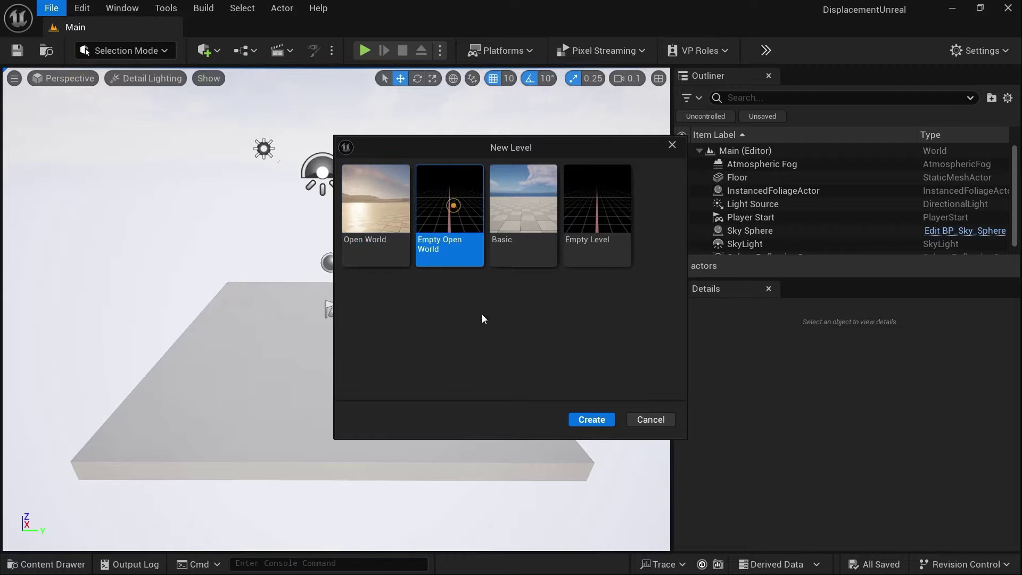
{"action": "left_click", "coordinate": [590, 255]}
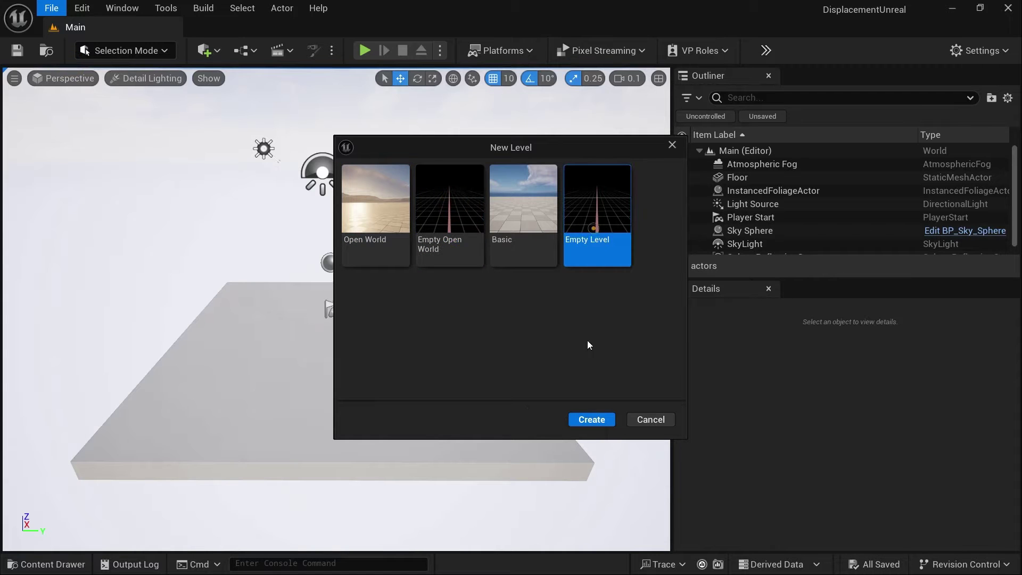
{"action": "left_click", "coordinate": [593, 420]}
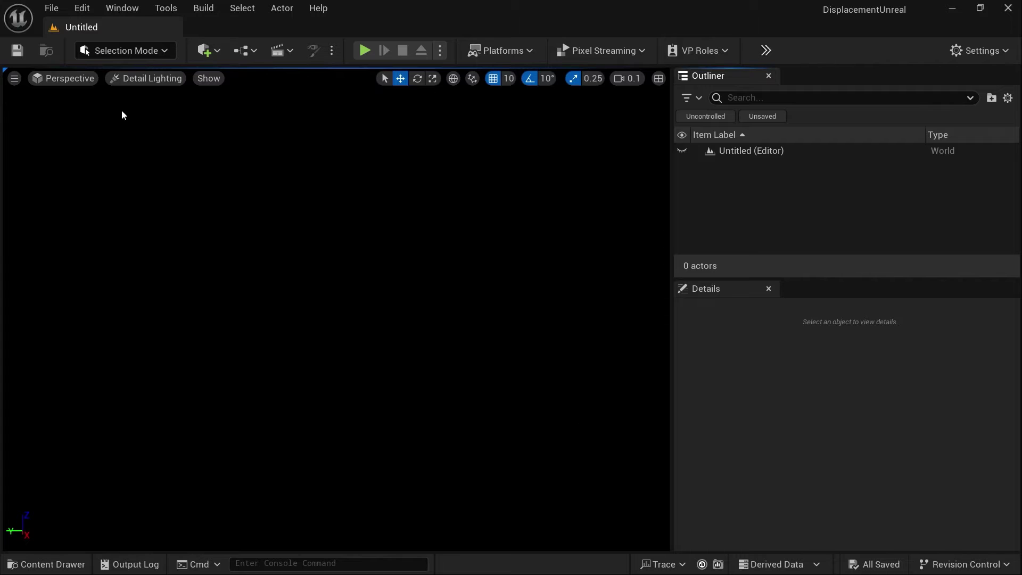
Step: Use the Env. Light Mixer to add a sky light, sun, atmosphere, clouds and height fog
{"action": "left_click", "coordinate": [133, 13]}
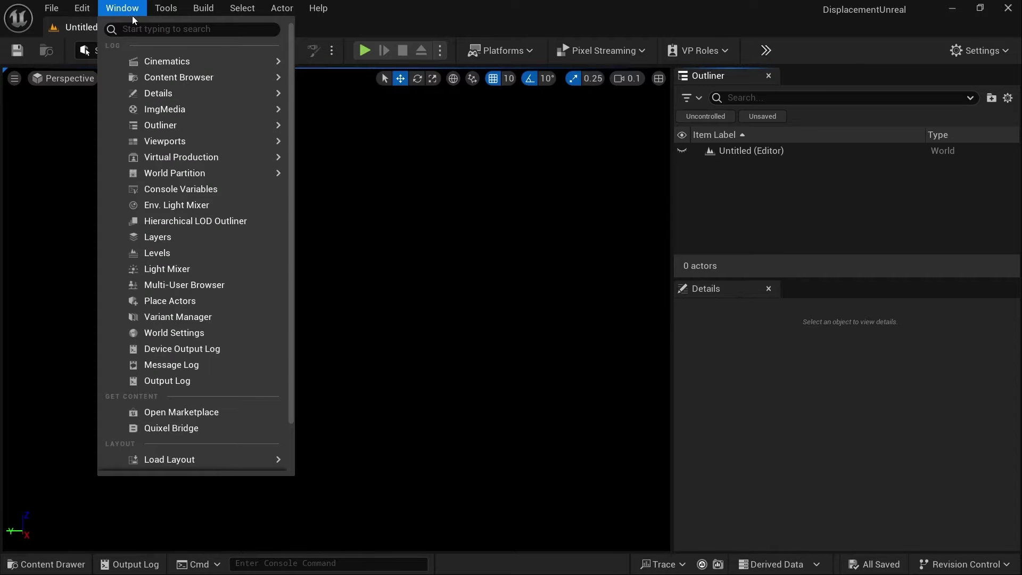
{"action": "left_click", "coordinate": [168, 206]}
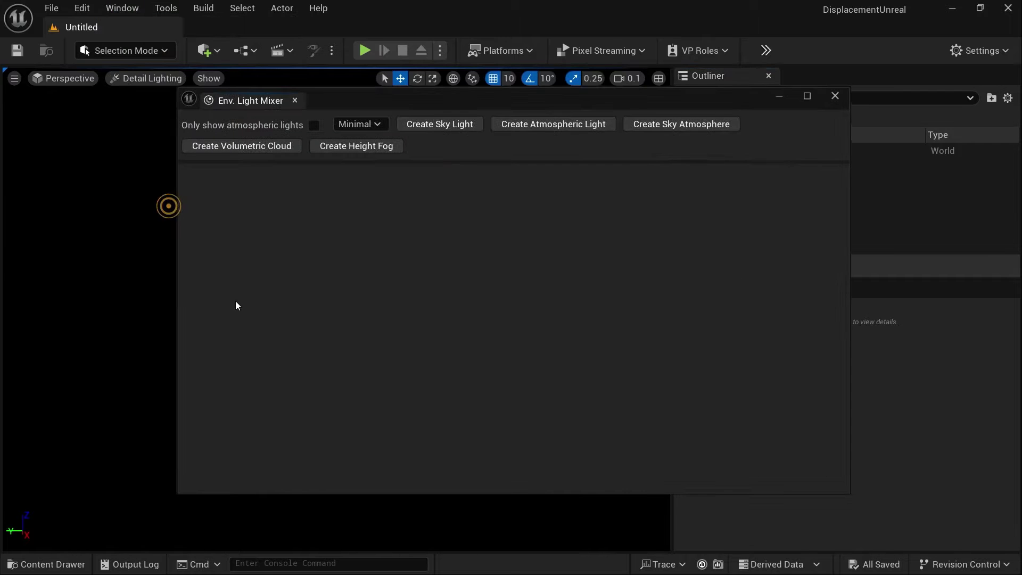
{"action": "left_click", "coordinate": [446, 124]}
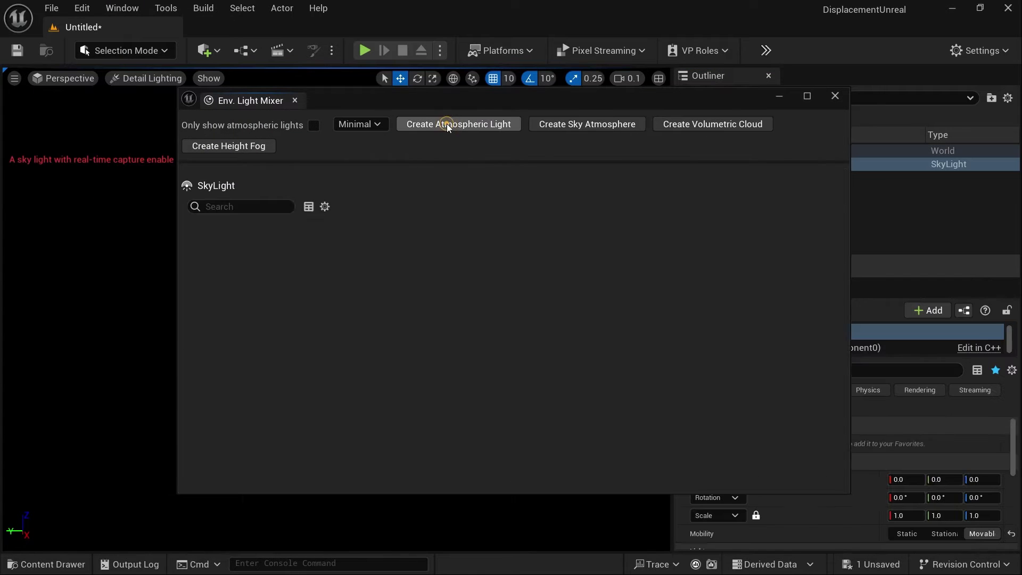
{"action": "left_click", "coordinate": [446, 123]}
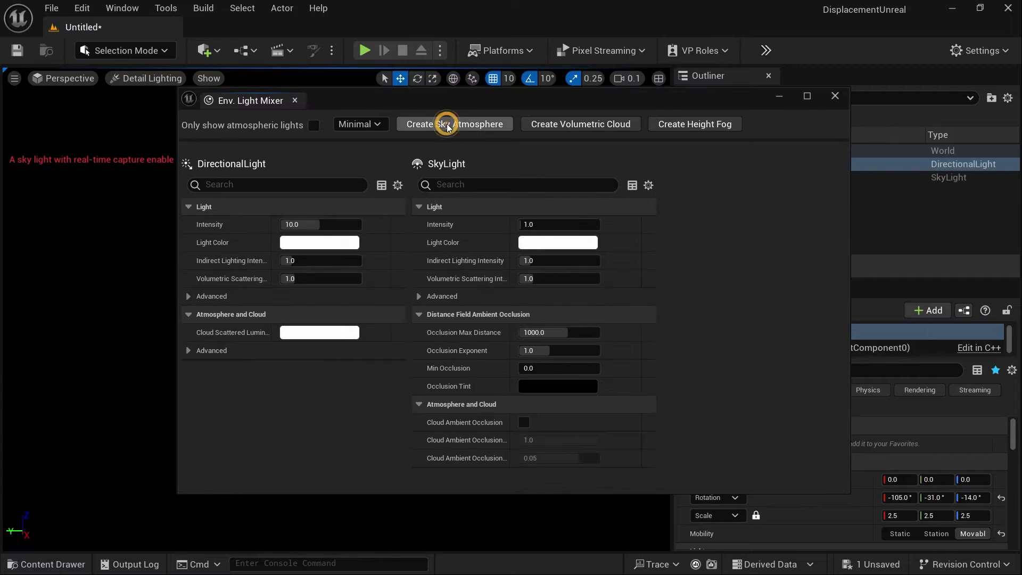
{"action": "left_click", "coordinate": [446, 124]}
{"action": "left_click", "coordinate": [446, 123]}
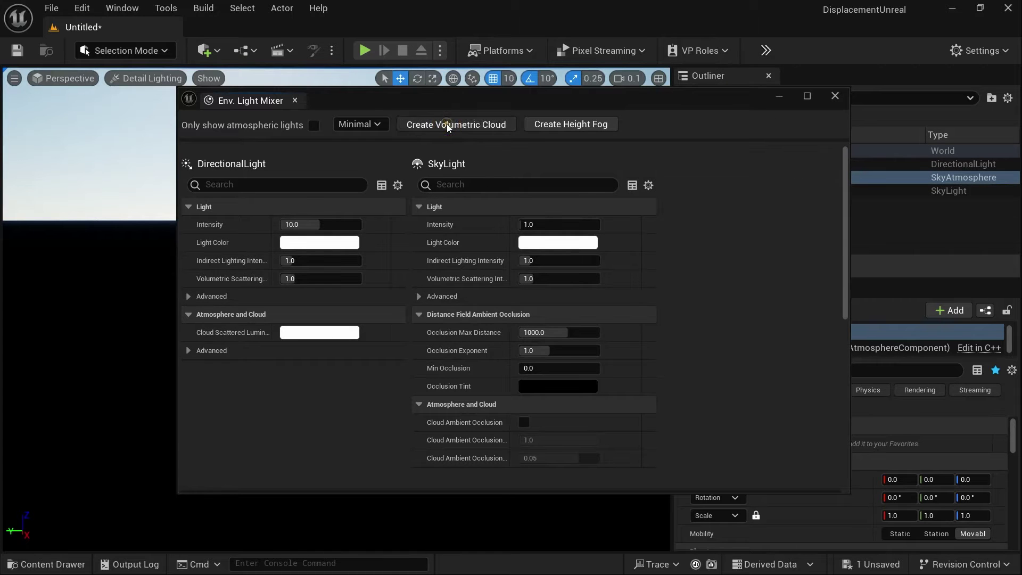
{"action": "left_click", "coordinate": [446, 124]}
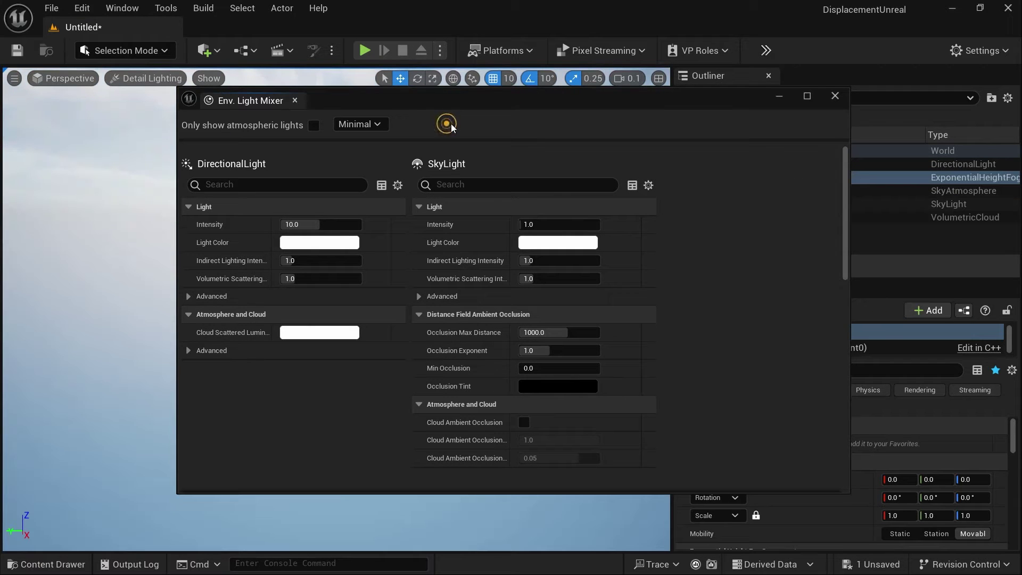
{"action": "left_click", "coordinate": [834, 96]}
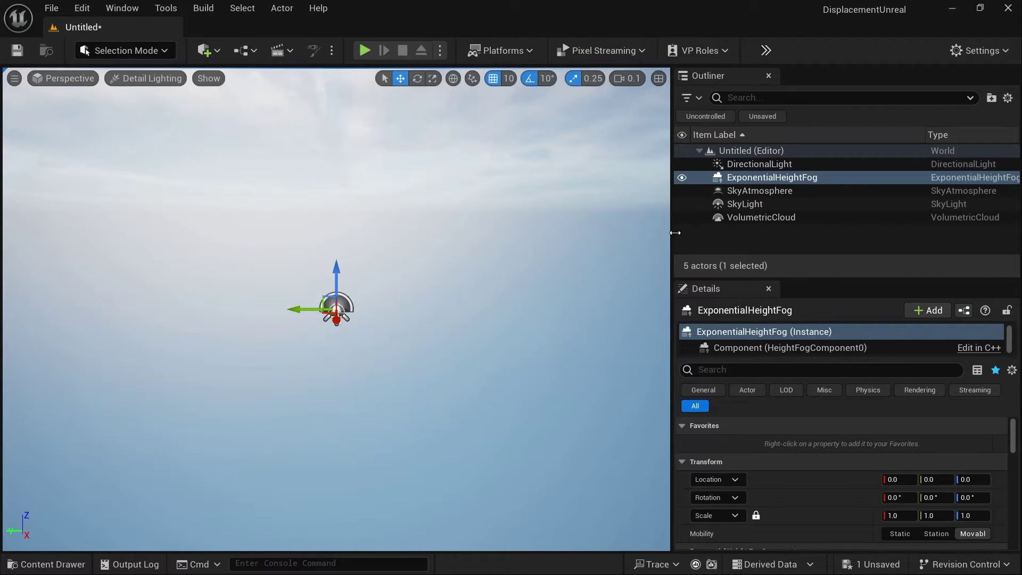
Step: Group the five sky and lighting actors into a new Outliner folder named Lighting
{"action": "left_click", "coordinate": [737, 164]}
{"action": "left_click", "coordinate": [737, 216], "text": "shift"}
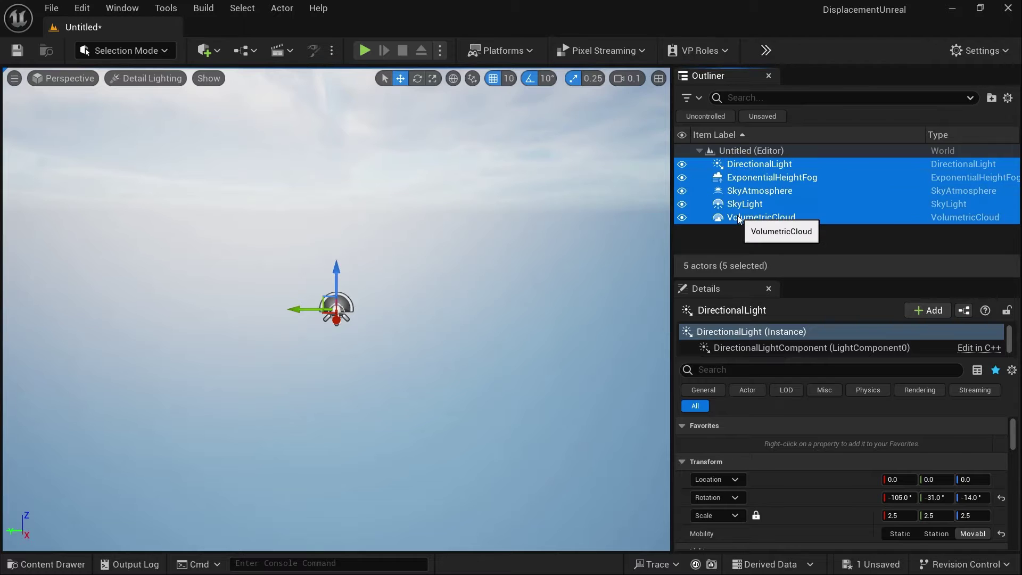
{"action": "right_click", "coordinate": [748, 206]}
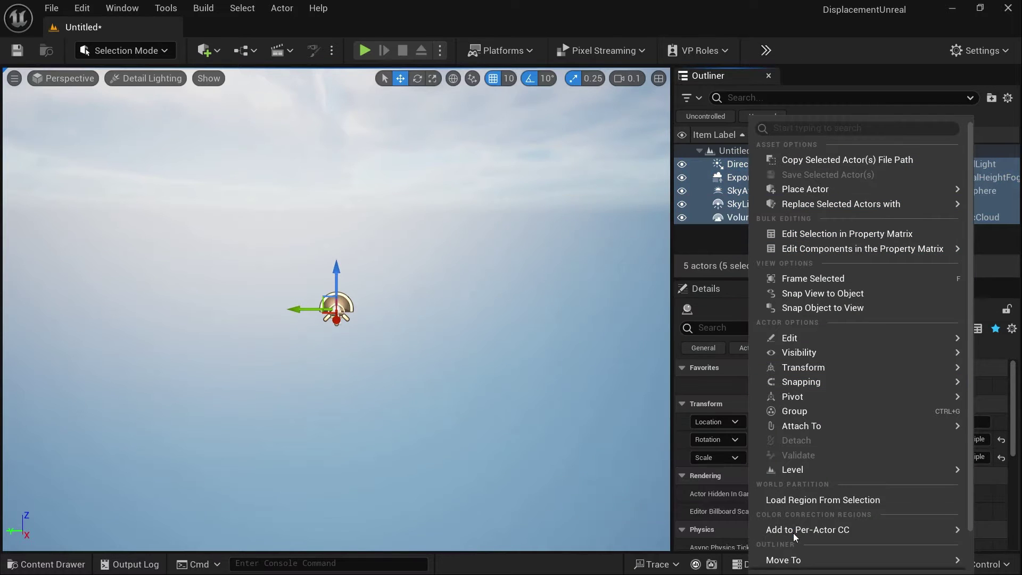
{"action": "scroll", "coordinate": [793, 532], "scroll_direction": "down", "scroll_amount": 2}
{"action": "mouse_move", "coordinate": [787, 519]}
{"action": "left_click", "coordinate": [691, 510]}
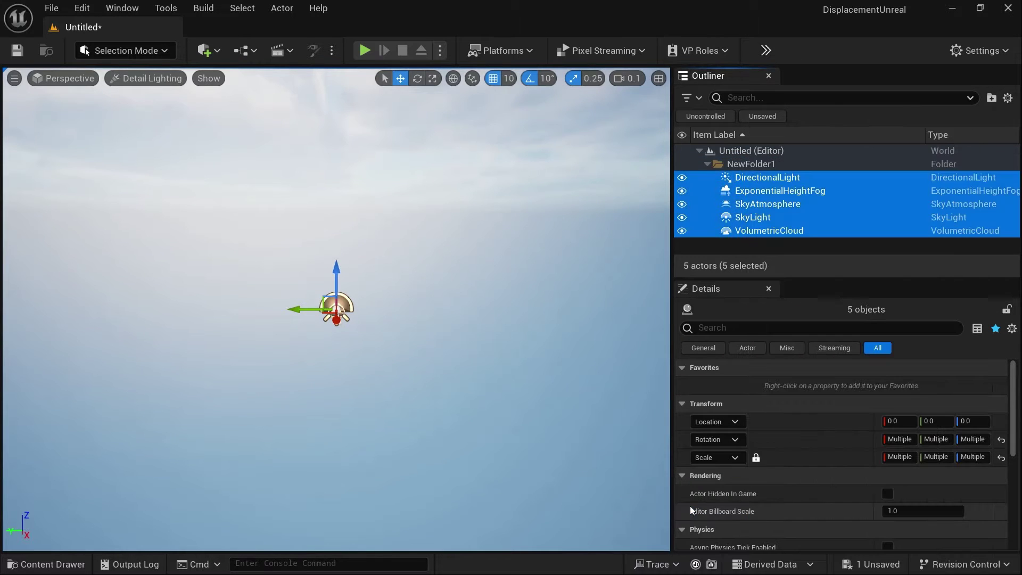
{"action": "left_click", "coordinate": [764, 166]}
{"action": "key", "text": "F2"}
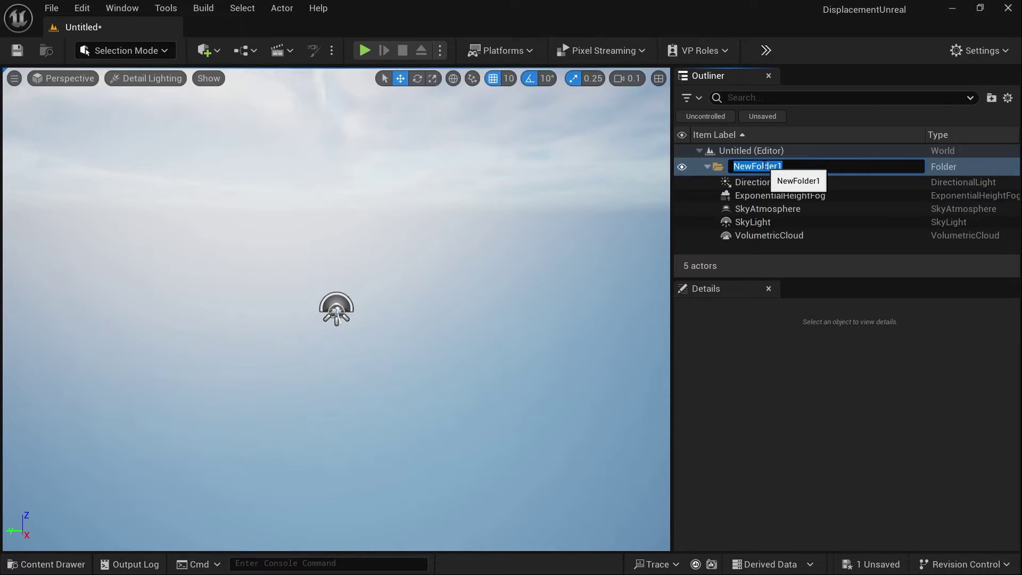
{"action": "type", "text": "Lighting"}
{"action": "key", "text": "Return"}
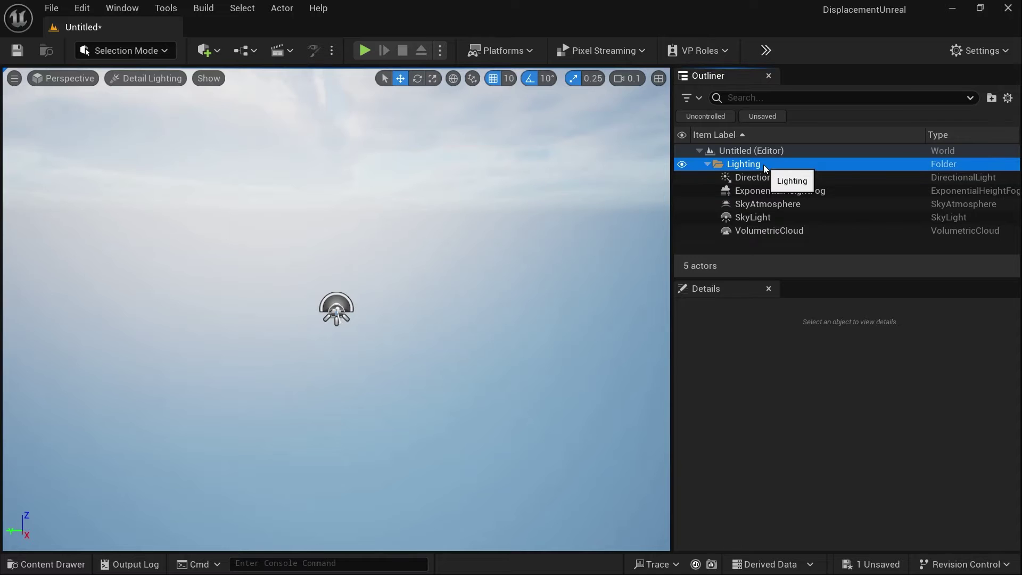
Step: Raise all five lighting actors to height 460
{"action": "left_click", "coordinate": [753, 178]}
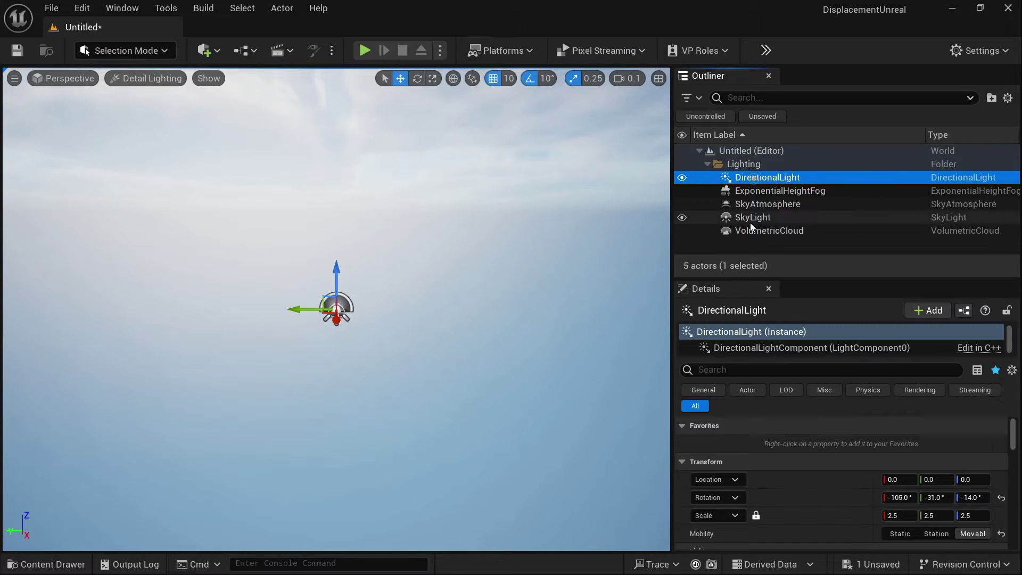
{"action": "left_click", "coordinate": [746, 232], "text": "shift"}
{"action": "left_click_drag", "start_coordinate": [334, 298], "coordinate": [323, 150]}
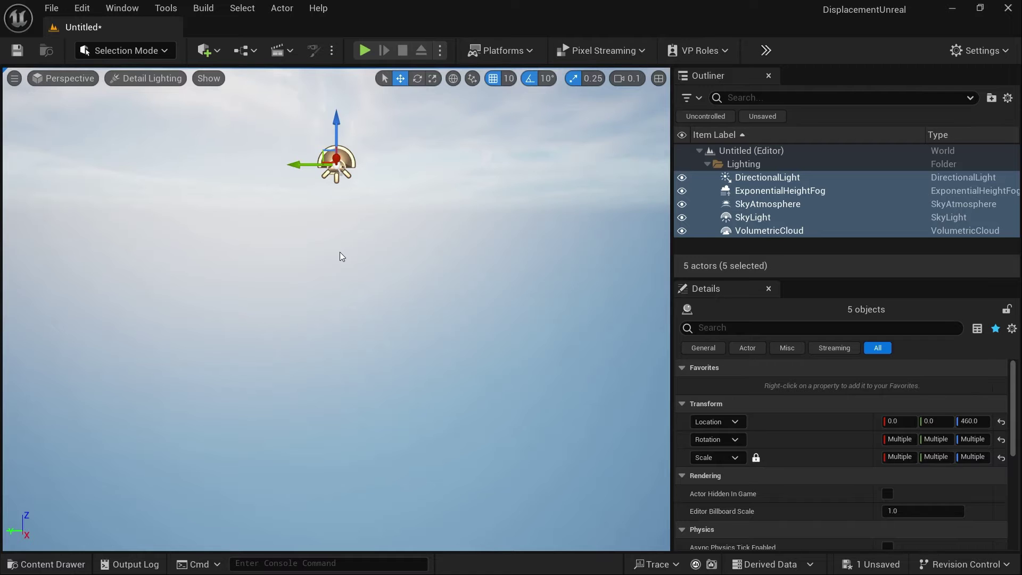
Step: In Modeling Mode, place and accept a Rectangle mesh, then frame it at an oblique angle
{"action": "left_click", "coordinate": [145, 50]}
{"action": "left_click", "coordinate": [132, 132]}
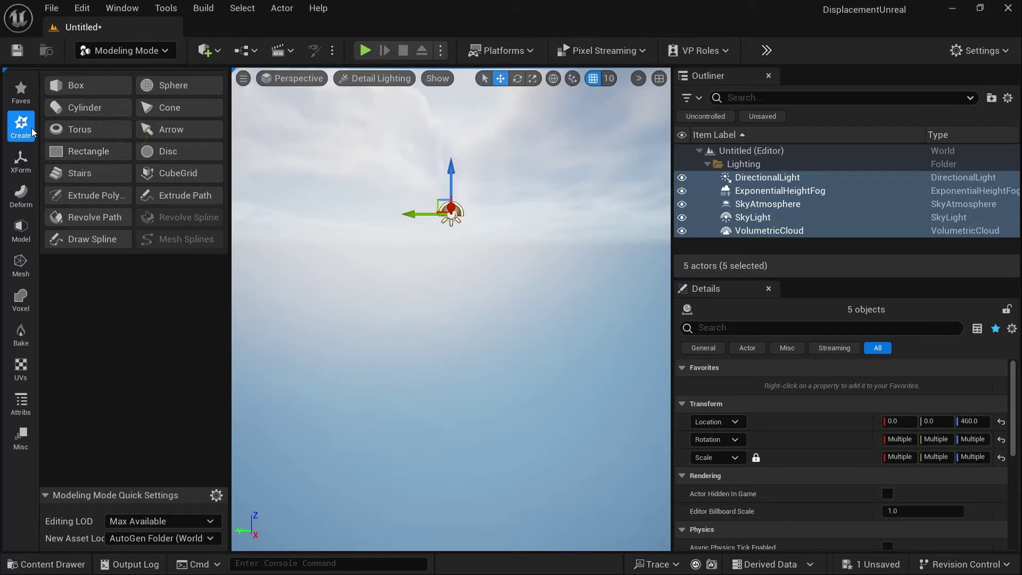
{"action": "left_click", "coordinate": [72, 152]}
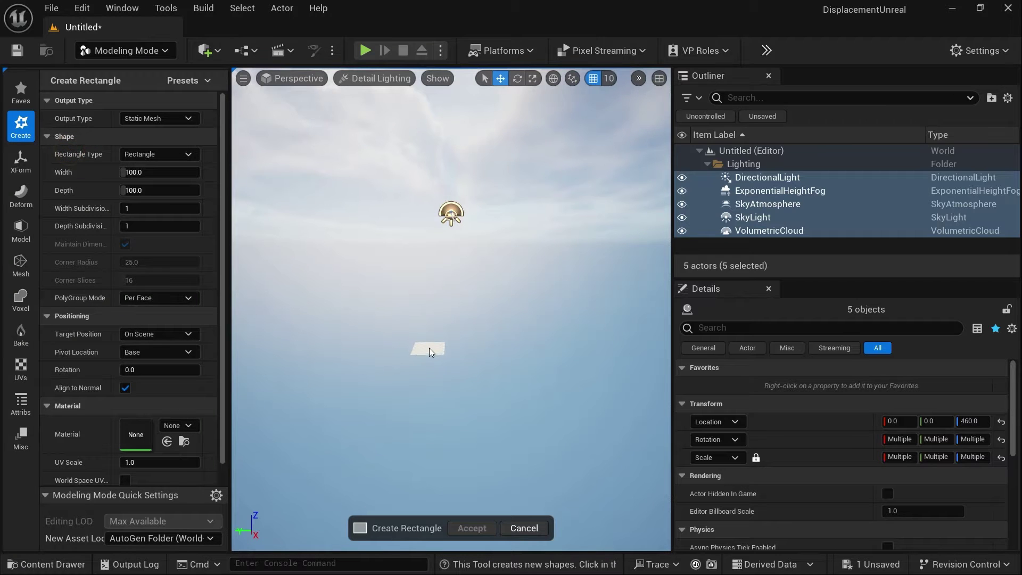
{"action": "left_click", "coordinate": [430, 352]}
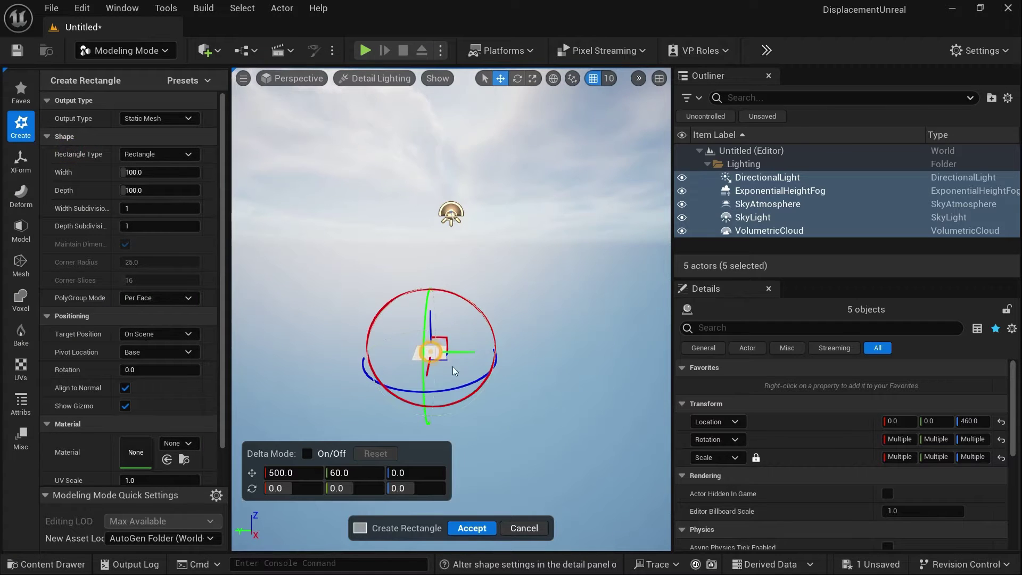
{"action": "left_click", "coordinate": [465, 526]}
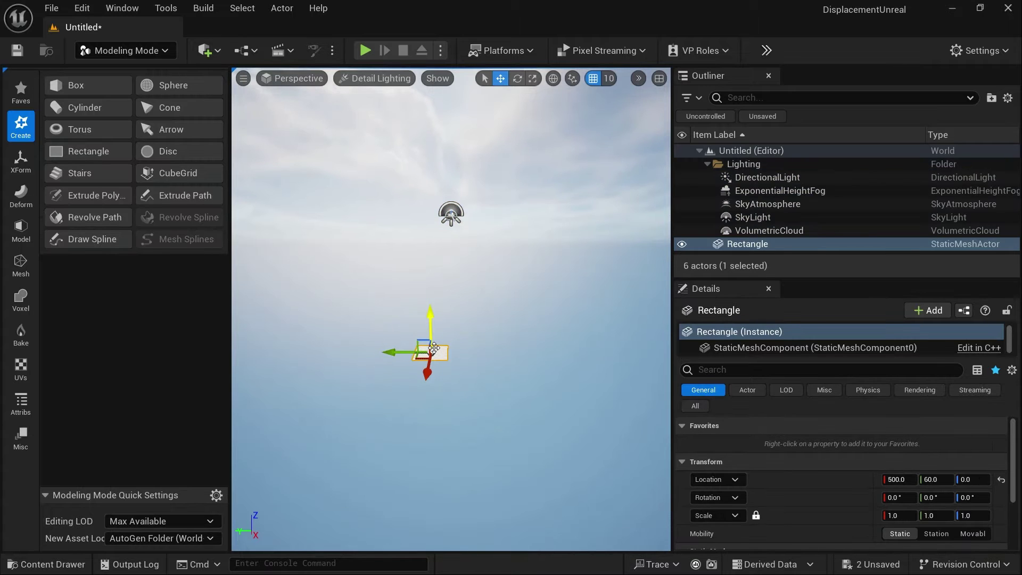
{"action": "key", "text": "f"}
{"action": "left_click_drag", "start_coordinate": [465, 342], "coordinate": [468, 291], "text": "alt"}
Step: Set the viewport view mode to Wireframe
{"action": "left_click", "coordinate": [390, 78]}
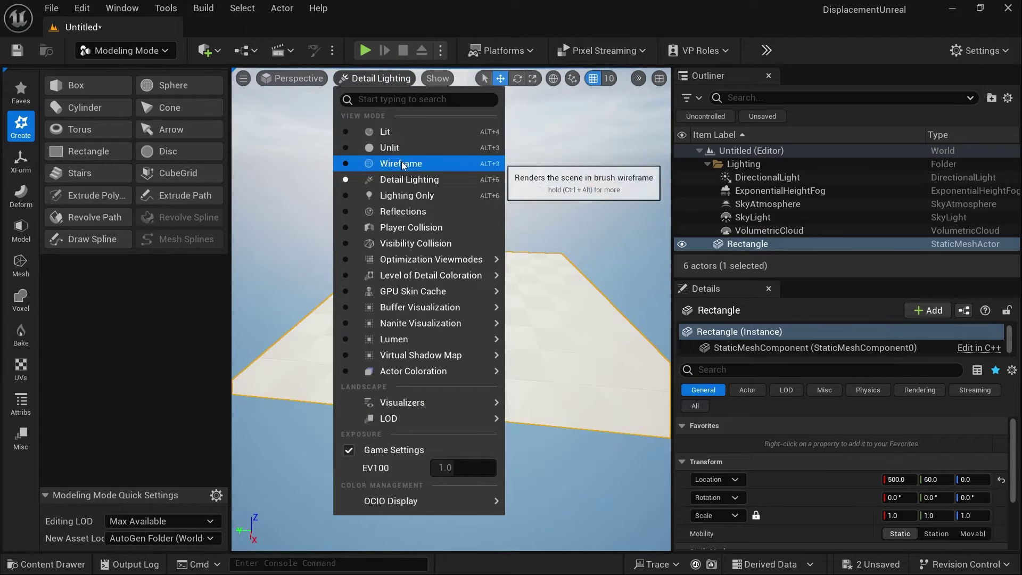
{"action": "left_click", "coordinate": [393, 131]}
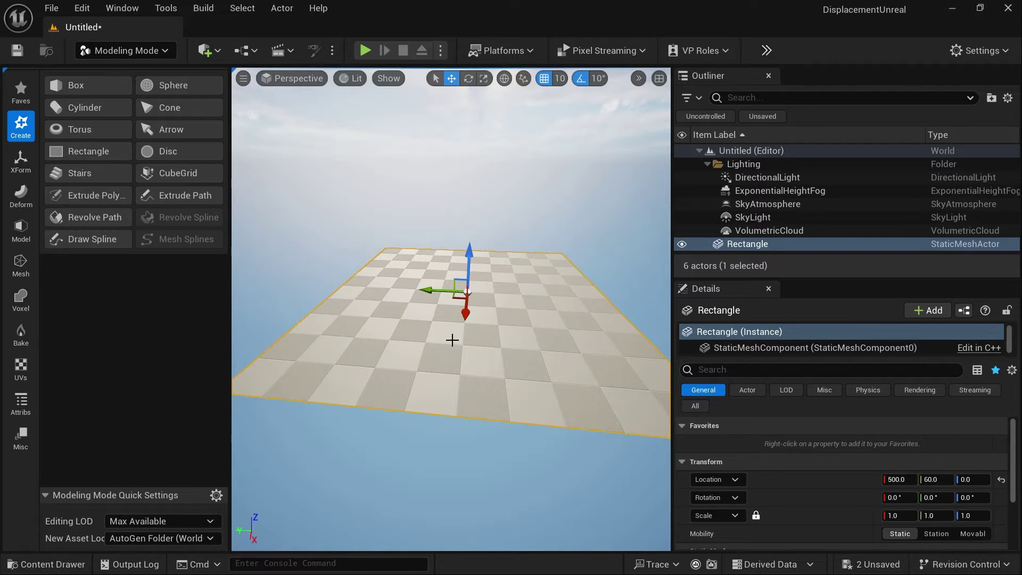
{"action": "left_click", "coordinate": [351, 79]}
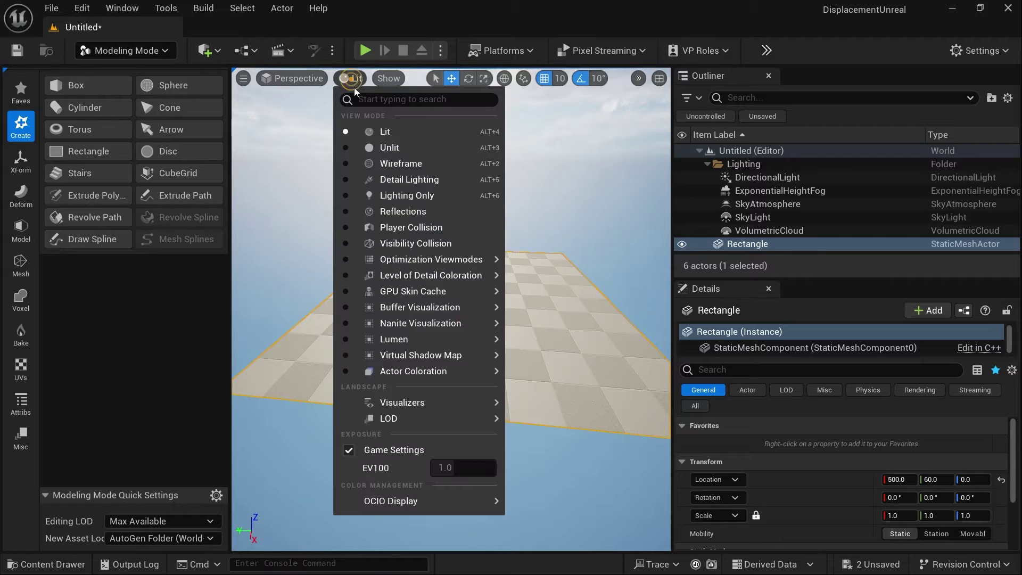
{"action": "left_click", "coordinate": [383, 167]}
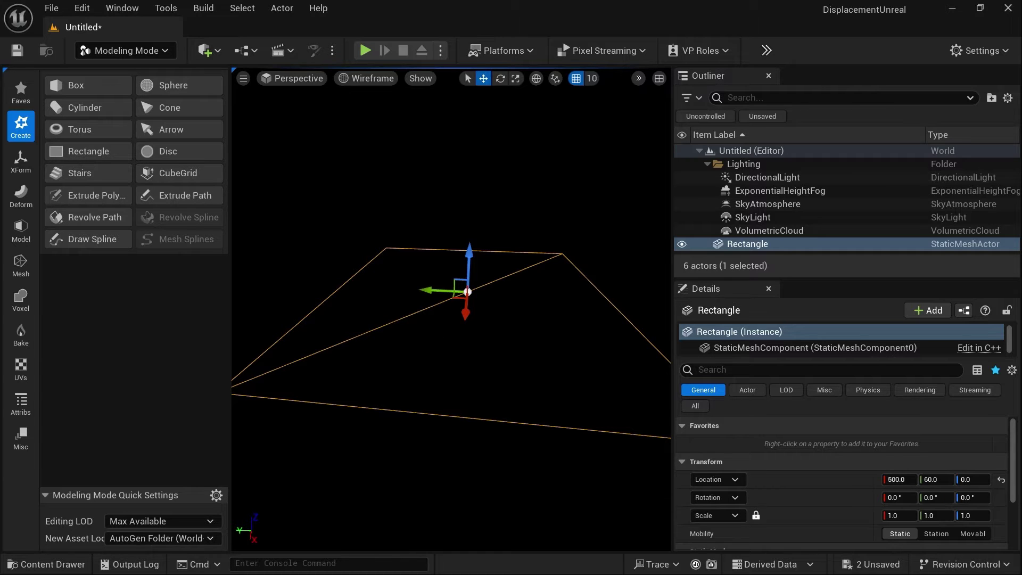
Step: Start subdividing the rectangle with a Sharp Corners boundary scheme, viewed in wireframe
{"action": "left_click", "coordinate": [21, 228]}
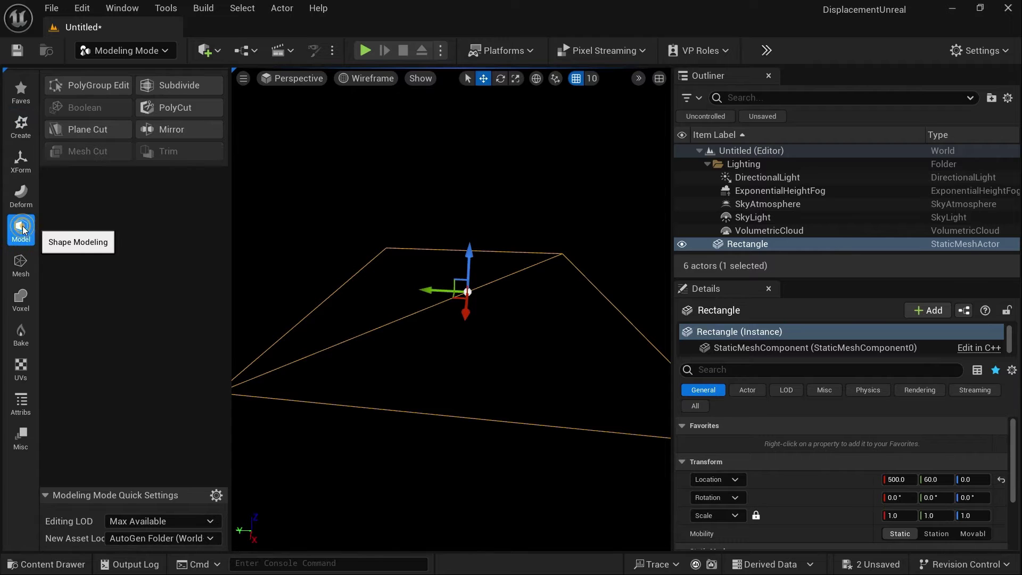
{"action": "left_click", "coordinate": [179, 85]}
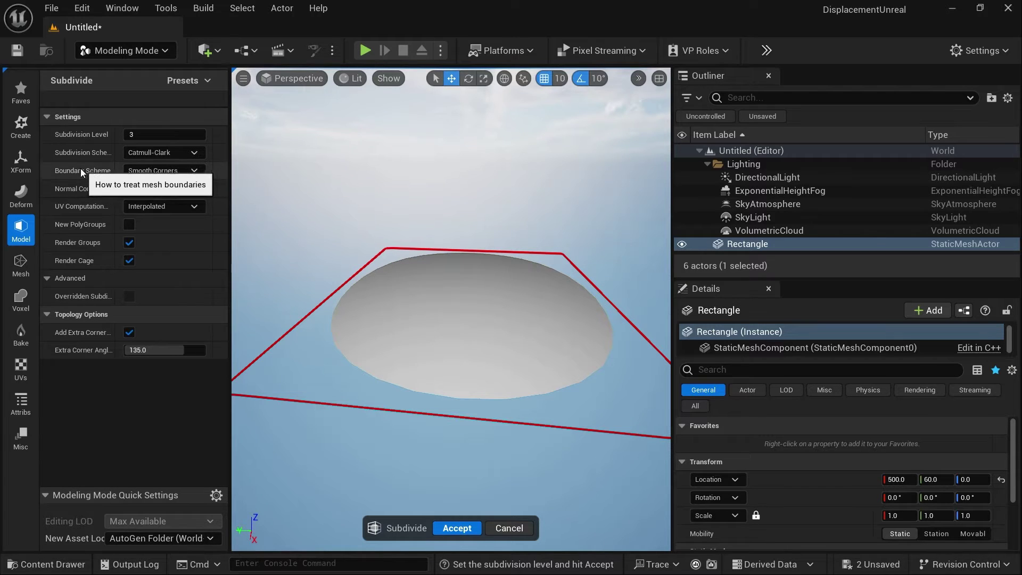
{"action": "left_click", "coordinate": [138, 170]}
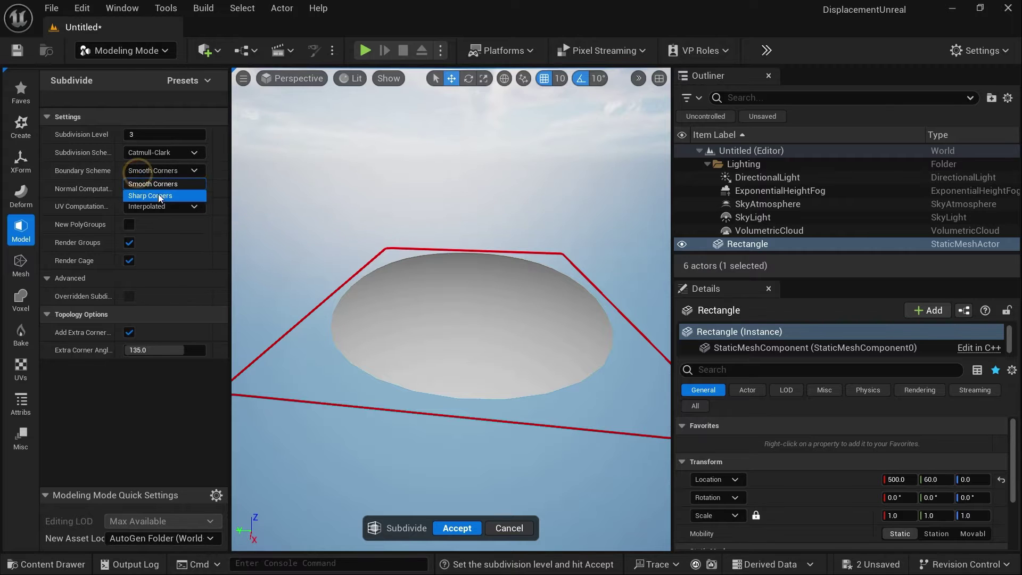
{"action": "left_click", "coordinate": [159, 195]}
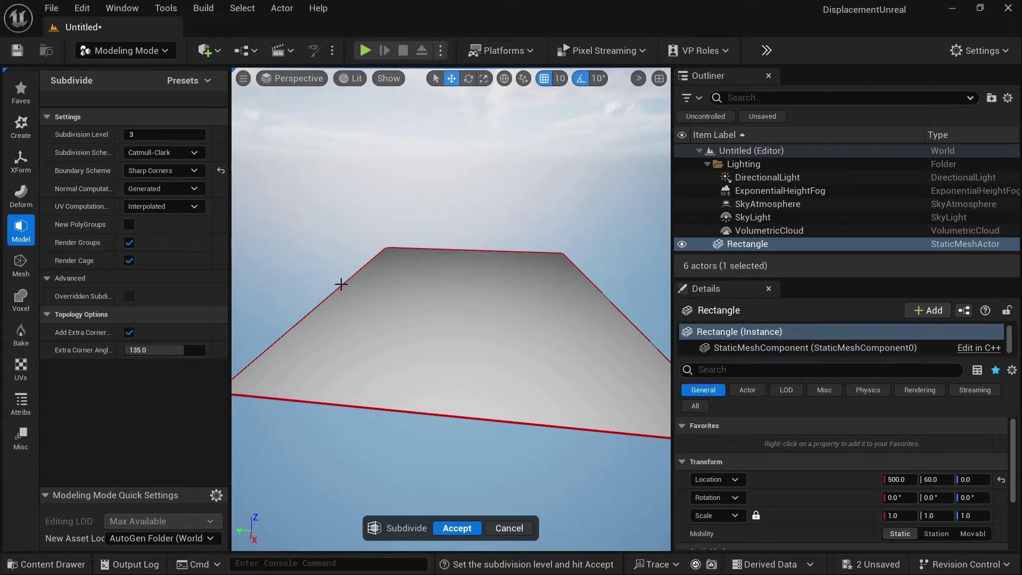
{"action": "left_click", "coordinate": [355, 80]}
{"action": "left_click", "coordinate": [387, 164]}
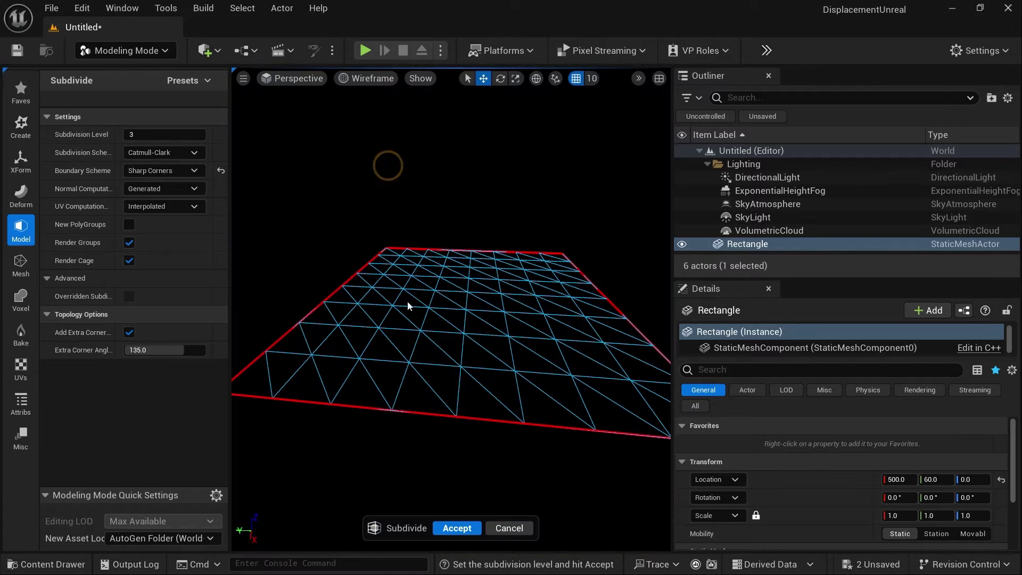
Step: Set the Subdivision Level to 8 and accept the dense mesh
{"action": "left_click", "coordinate": [143, 134]}
{"action": "type", "text": "8"}
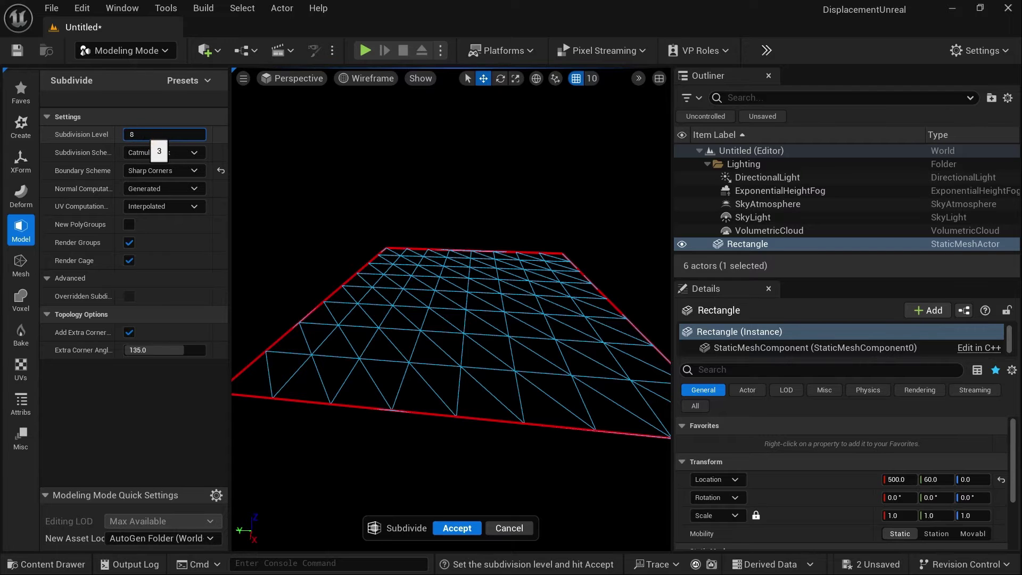
{"action": "key", "text": "Return"}
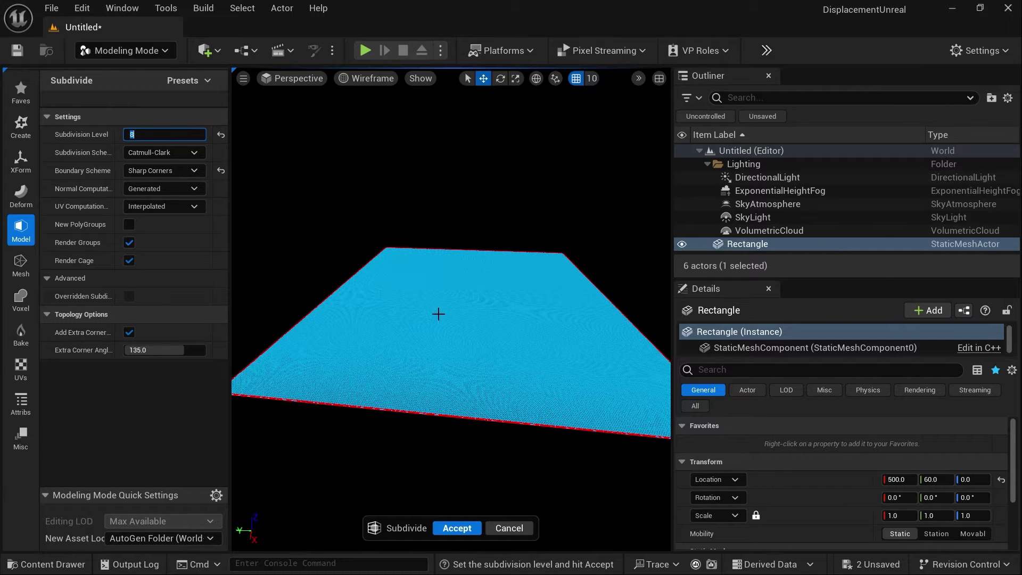
{"action": "left_click", "coordinate": [451, 529]}
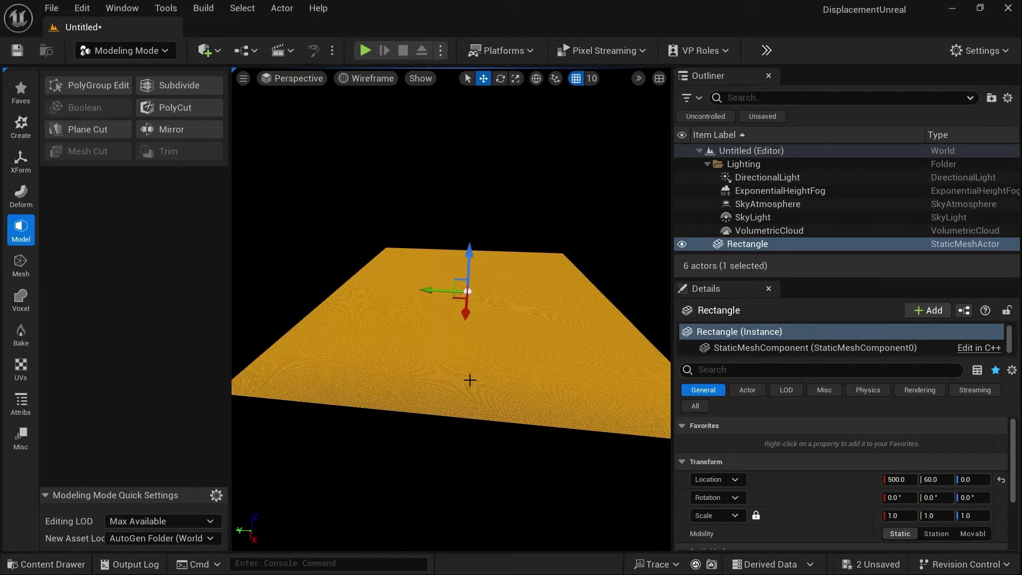
Step: Return to Lit shading and apply MI_Castle_Floor_Stone to the rectangle, then move in closer
{"action": "left_click", "coordinate": [367, 78]}
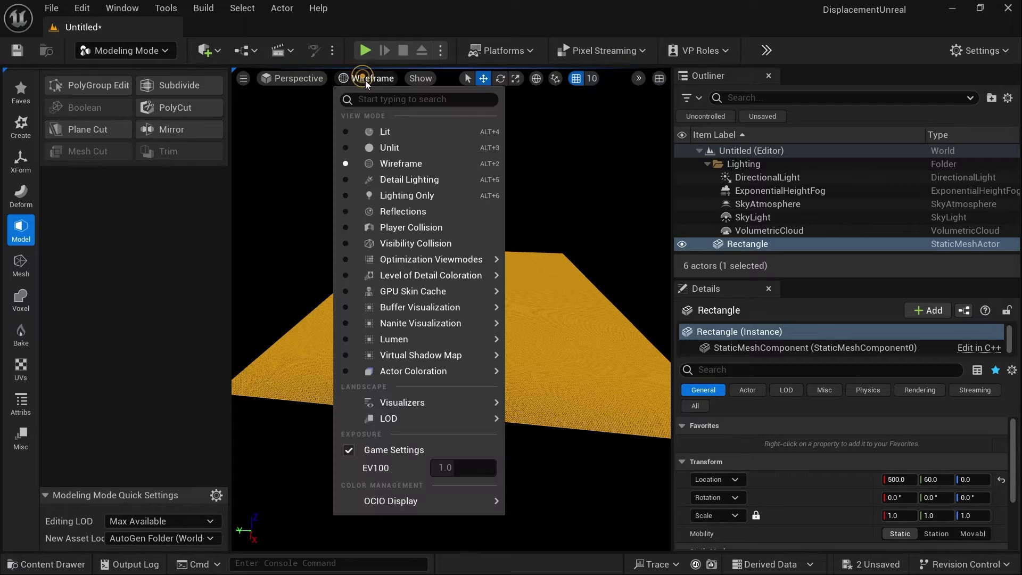
{"action": "left_click", "coordinate": [385, 132]}
{"action": "key", "text": "ctrl+space"}
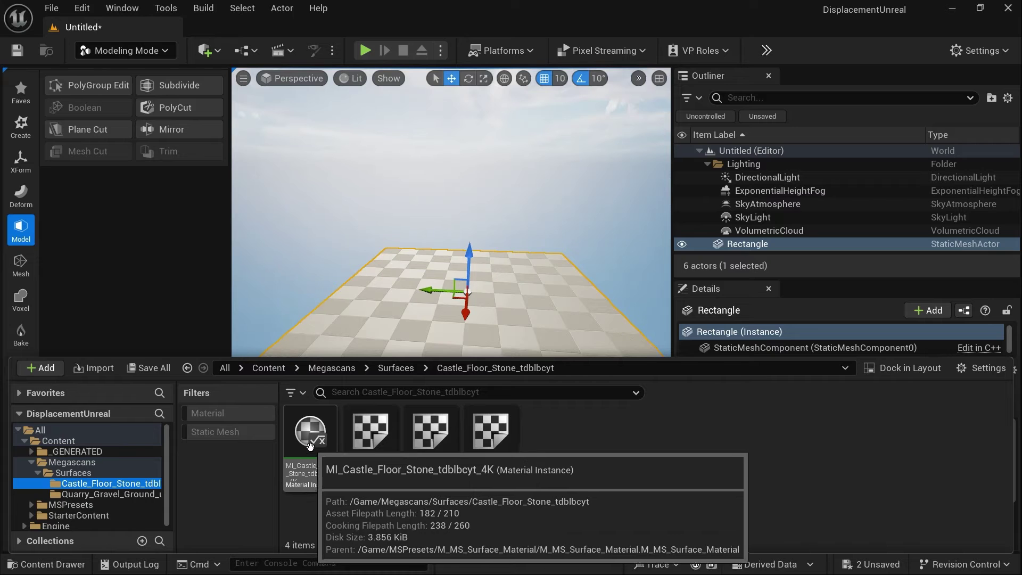
{"action": "left_click_drag", "start_coordinate": [318, 475], "coordinate": [398, 305]}
{"action": "right_click_drag", "start_coordinate": [399, 341], "coordinate": [399, 341]}
{"action": "key", "text": "w"}
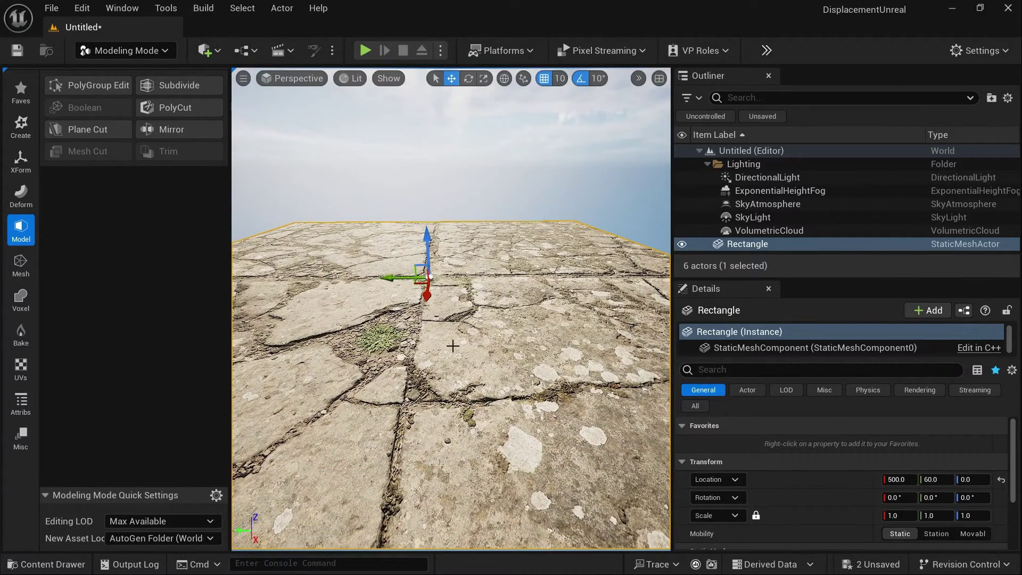
{"action": "left_click", "coordinate": [20, 192]}
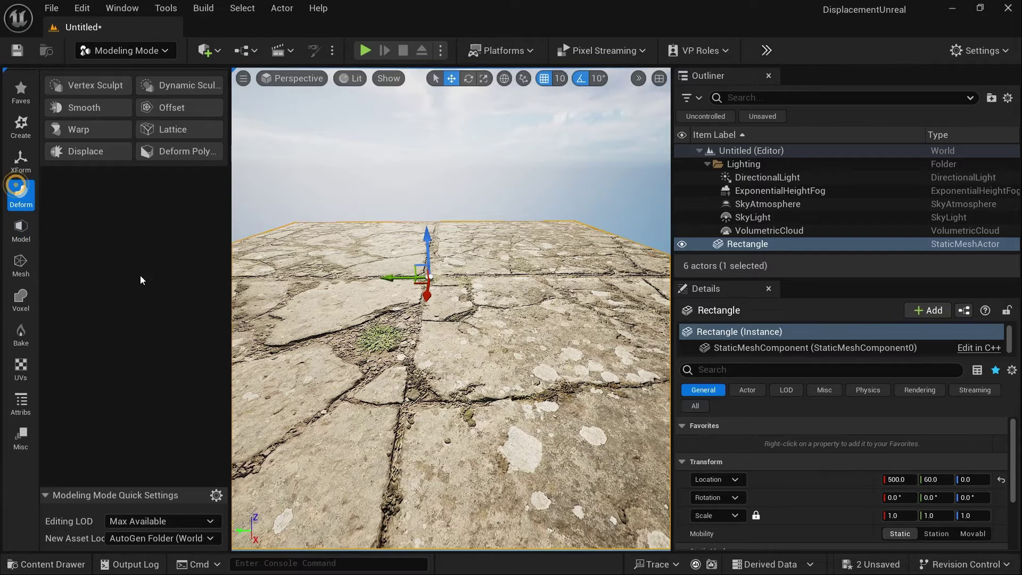
Step: Preview a Perlin-noise Displace on the rectangle and lower the camera speed to 0.033
{"action": "left_click", "coordinate": [85, 151]}
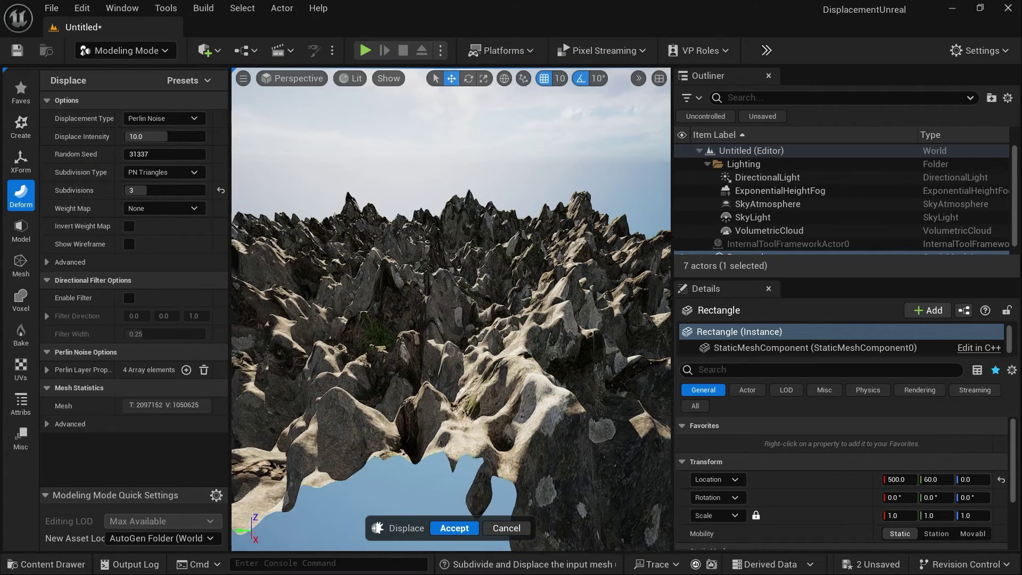
{"action": "key", "text": "f"}
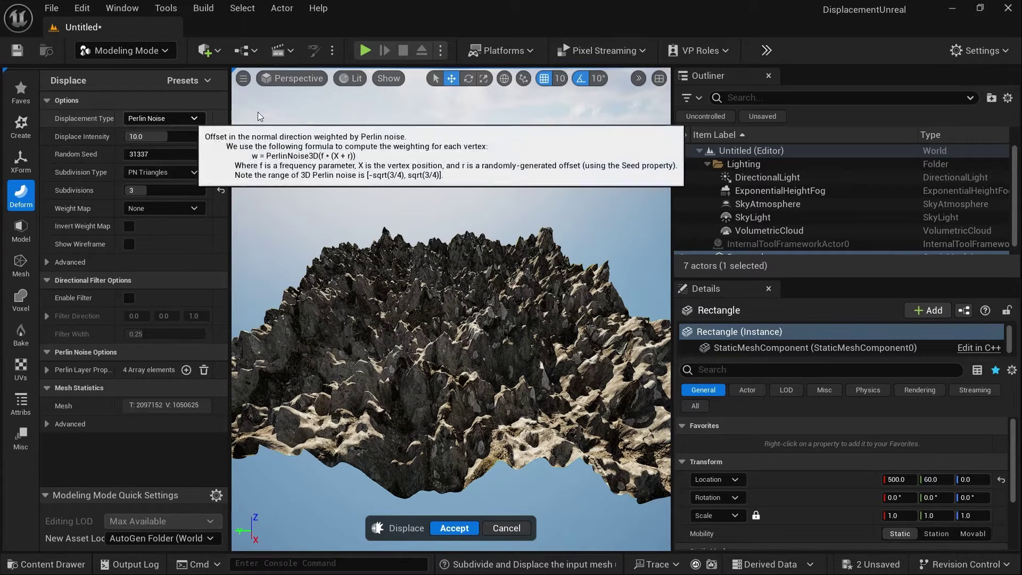
{"action": "left_click", "coordinate": [638, 78]}
{"action": "mouse_move", "coordinate": [723, 144]}
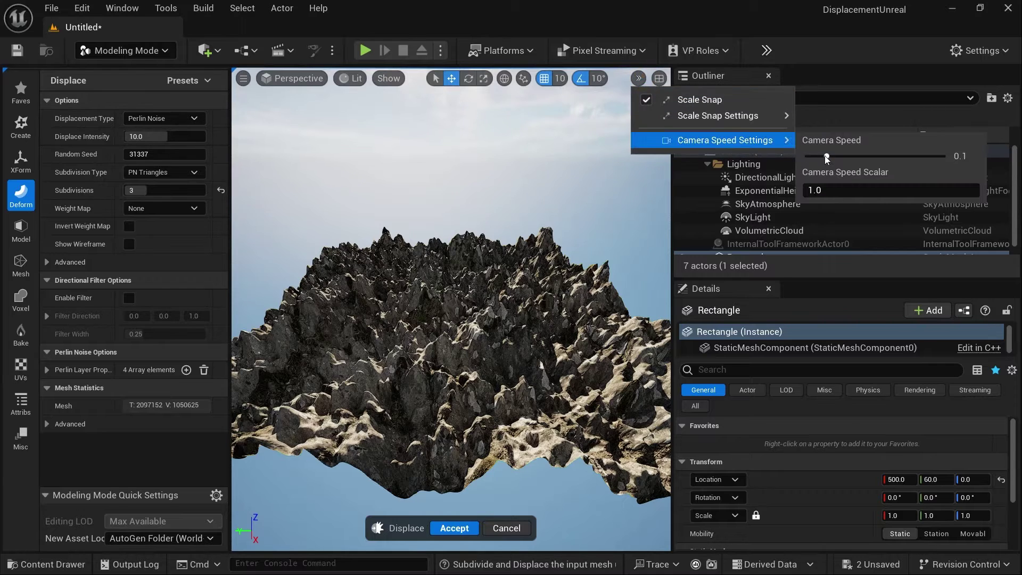
{"action": "left_click_drag", "start_coordinate": [824, 158], "coordinate": [821, 155]}
{"action": "key", "text": "w"}
{"action": "right_click_drag", "start_coordinate": [433, 292], "coordinate": [433, 285]}
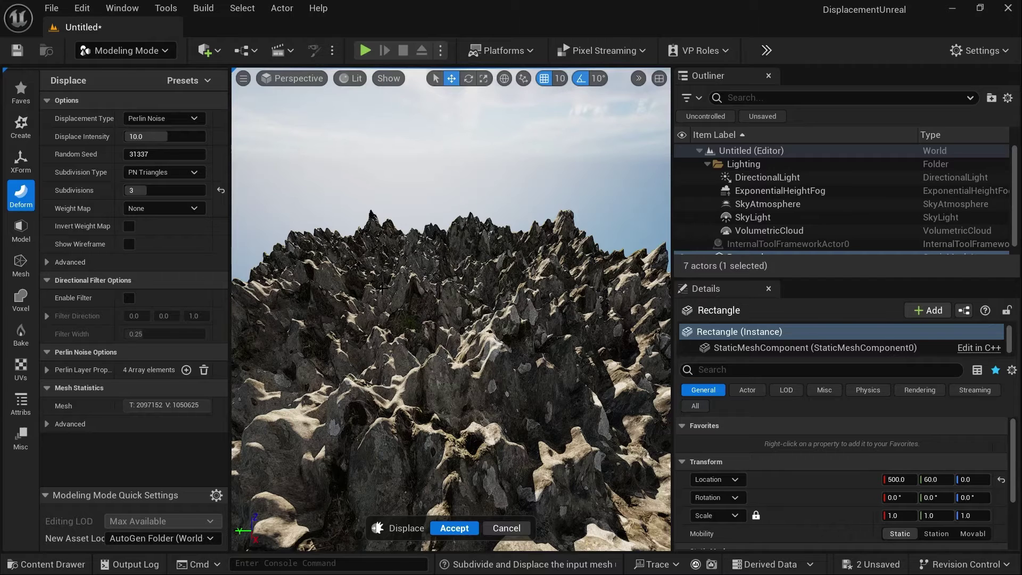
{"action": "left_click", "coordinate": [145, 118]}
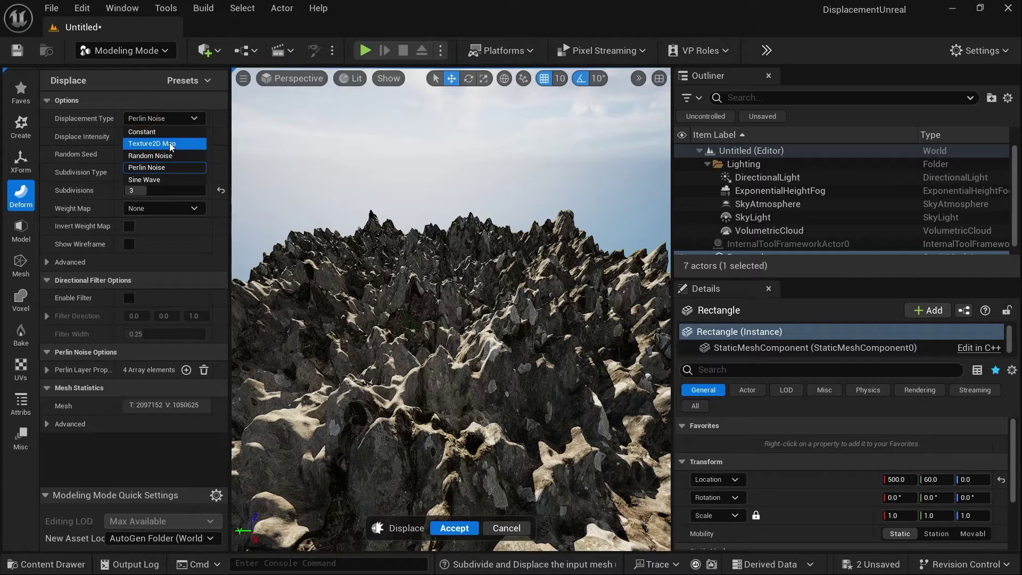
Step: Switch the displacement type to Texture2D Map and open the Castle_Floor_Stone textures
{"action": "left_click", "coordinate": [169, 143]}
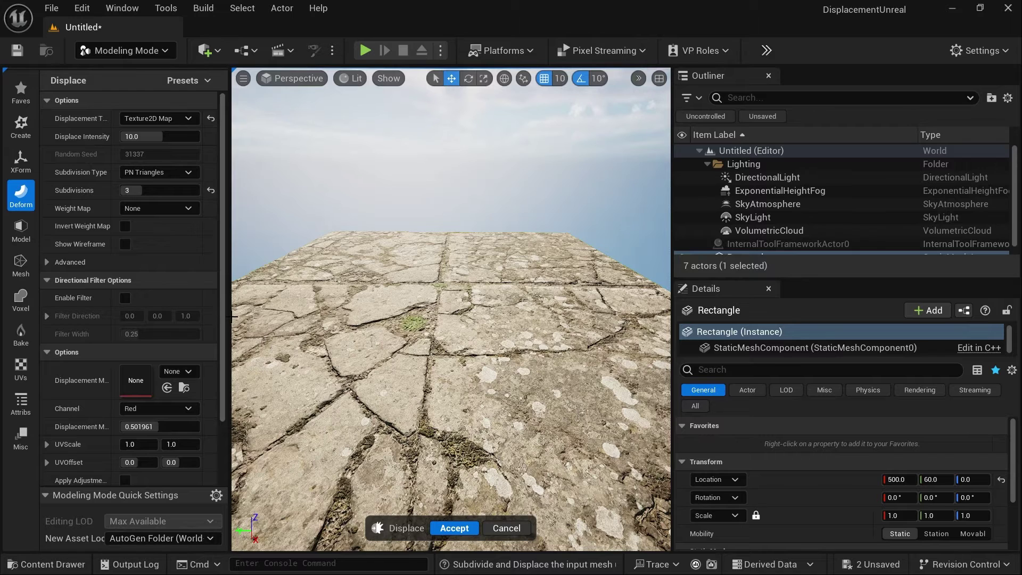
{"action": "left_click_drag", "start_coordinate": [232, 316], "coordinate": [297, 317]}
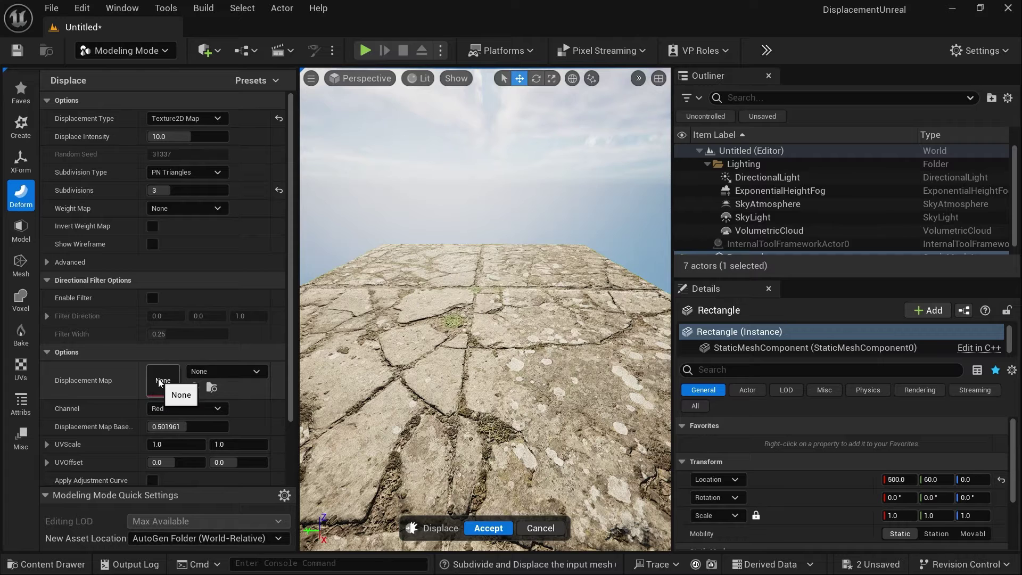
{"action": "left_click", "coordinate": [43, 566]}
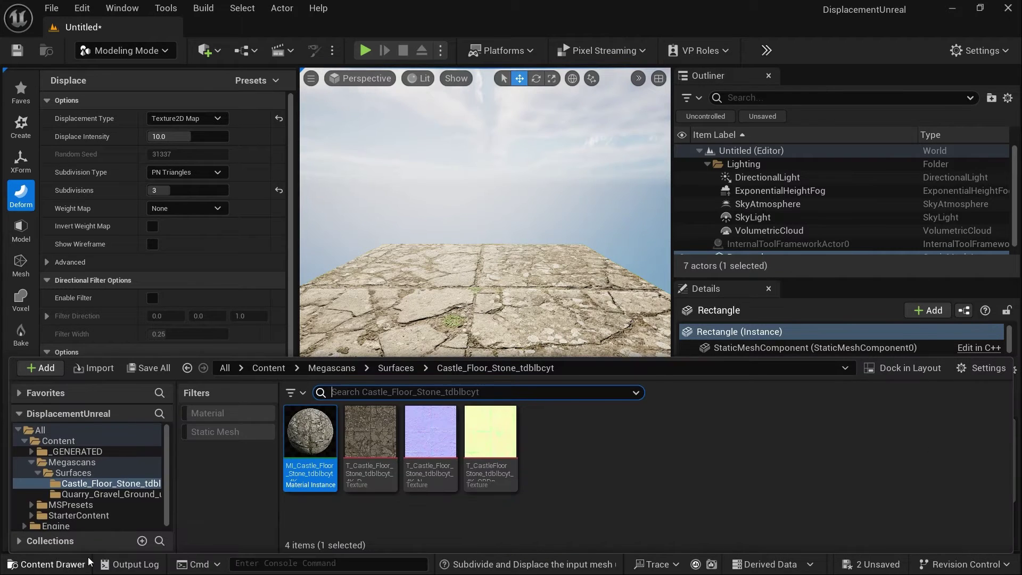
Step: Inspect the ORDp texture's red, green and blue channels one at a time, then close it
{"action": "double_click", "coordinate": [491, 442]}
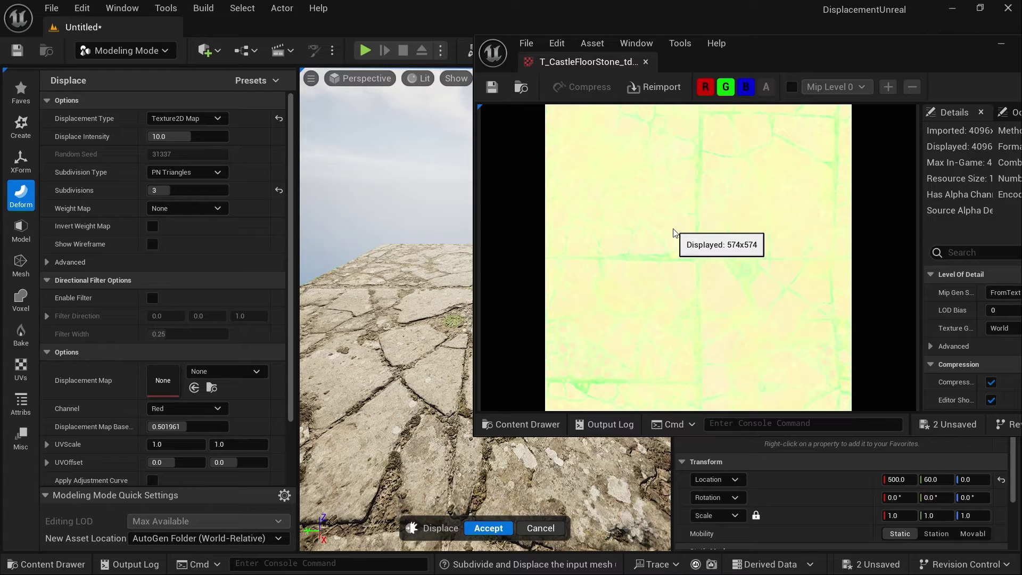
{"action": "left_click", "coordinate": [710, 88]}
{"action": "left_click", "coordinate": [725, 88]}
{"action": "left_click", "coordinate": [746, 88]}
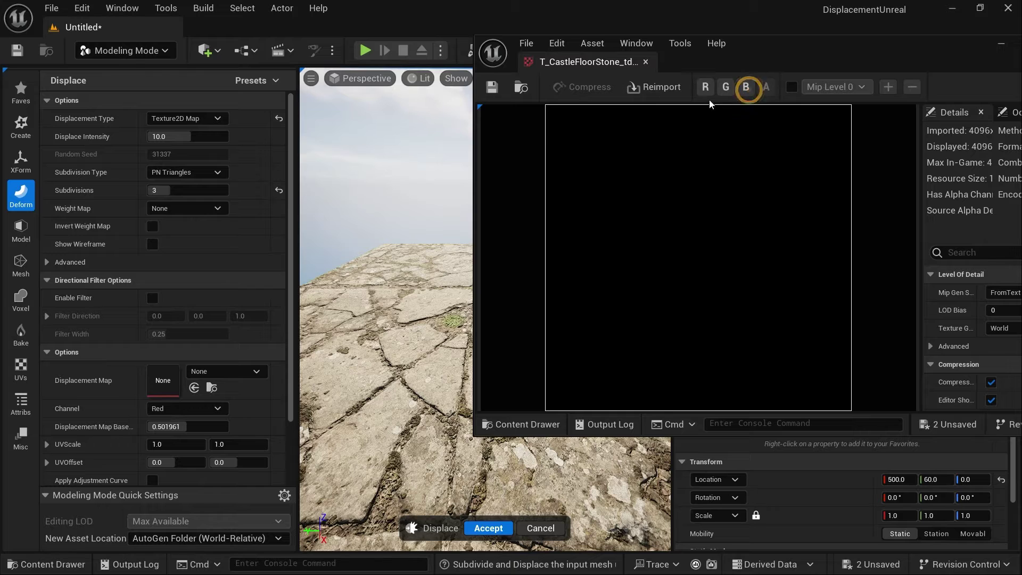
{"action": "left_click", "coordinate": [704, 87]}
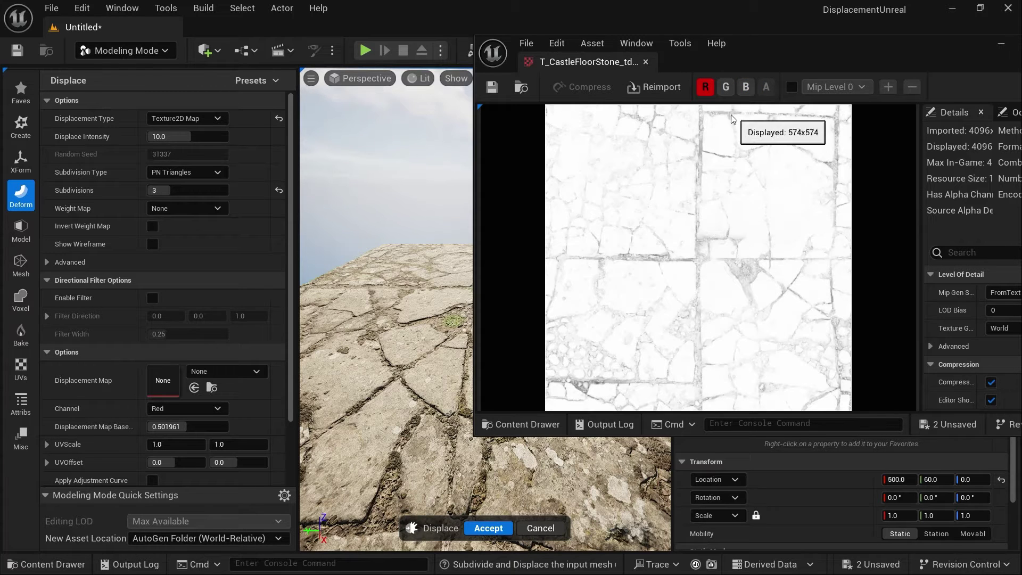
{"action": "left_click", "coordinate": [707, 87]}
{"action": "left_click", "coordinate": [724, 88]}
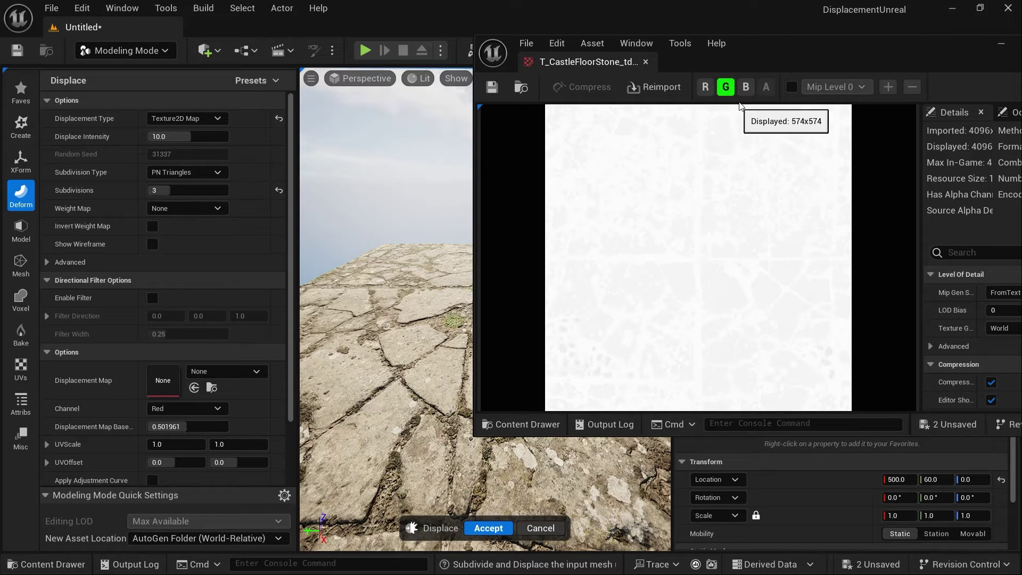
{"action": "left_click", "coordinate": [725, 87]}
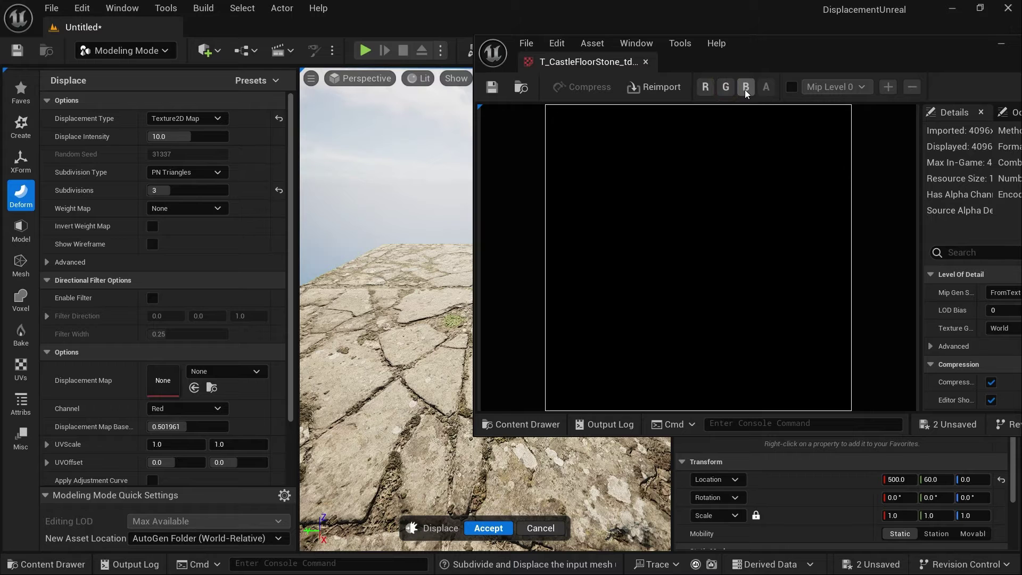
{"action": "left_click", "coordinate": [745, 87]}
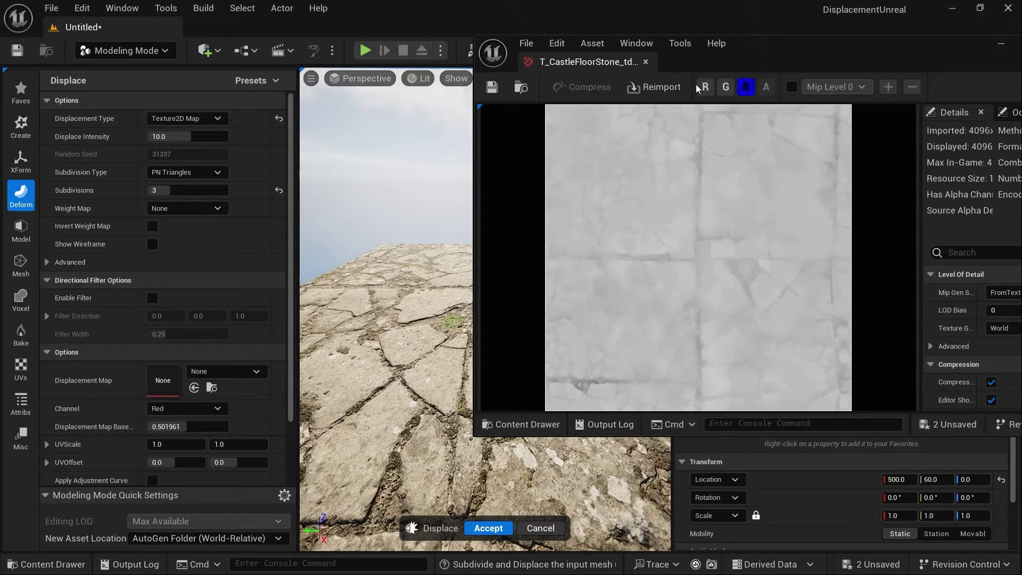
{"action": "key", "text": "ctrl+space"}
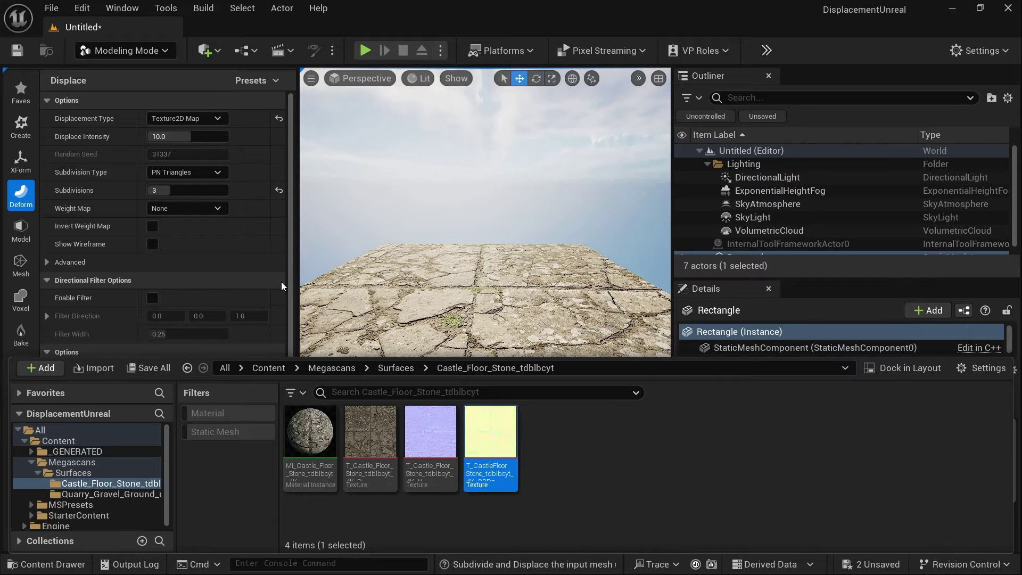
Step: Set the ORDp texture as the displacement map, reading its Blue channel
{"action": "left_click", "coordinate": [281, 283]}
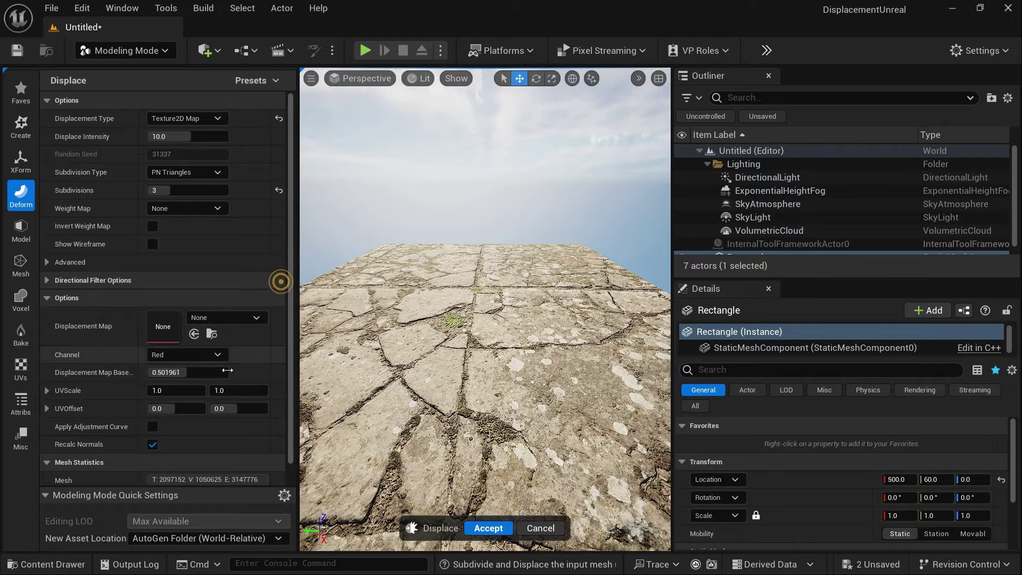
{"action": "left_click", "coordinate": [193, 335]}
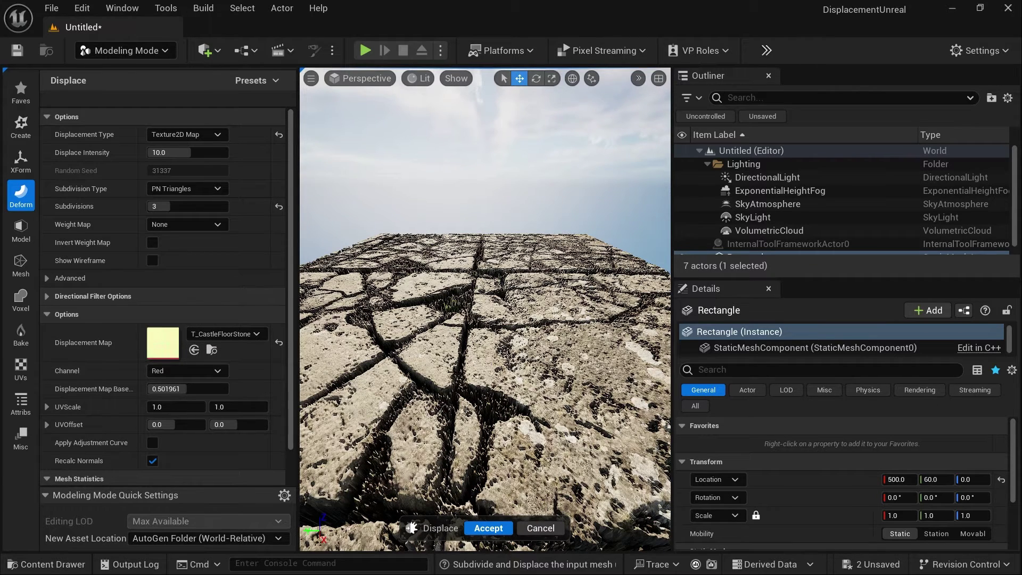
{"action": "left_click", "coordinate": [180, 371]}
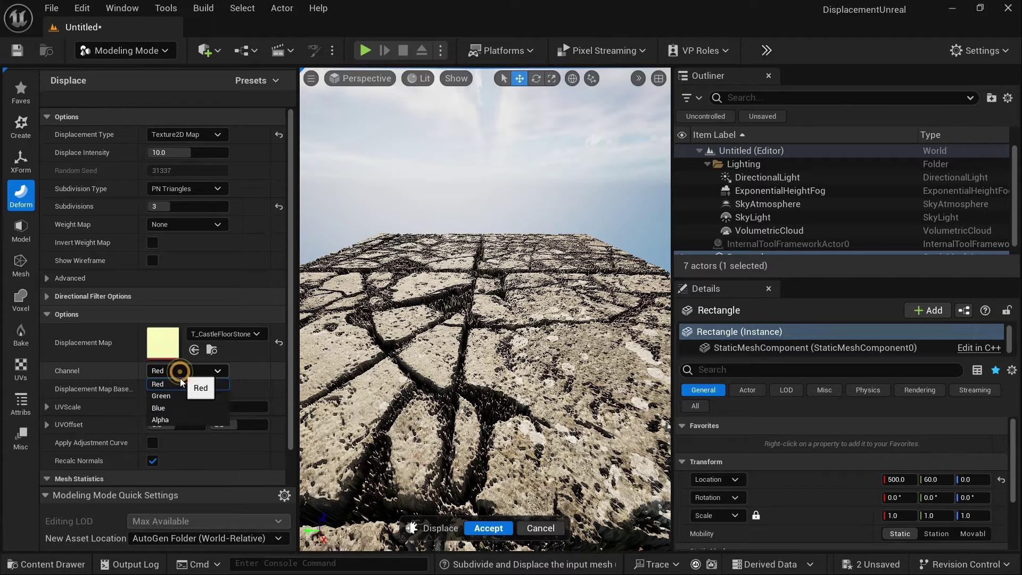
{"action": "left_click", "coordinate": [179, 409]}
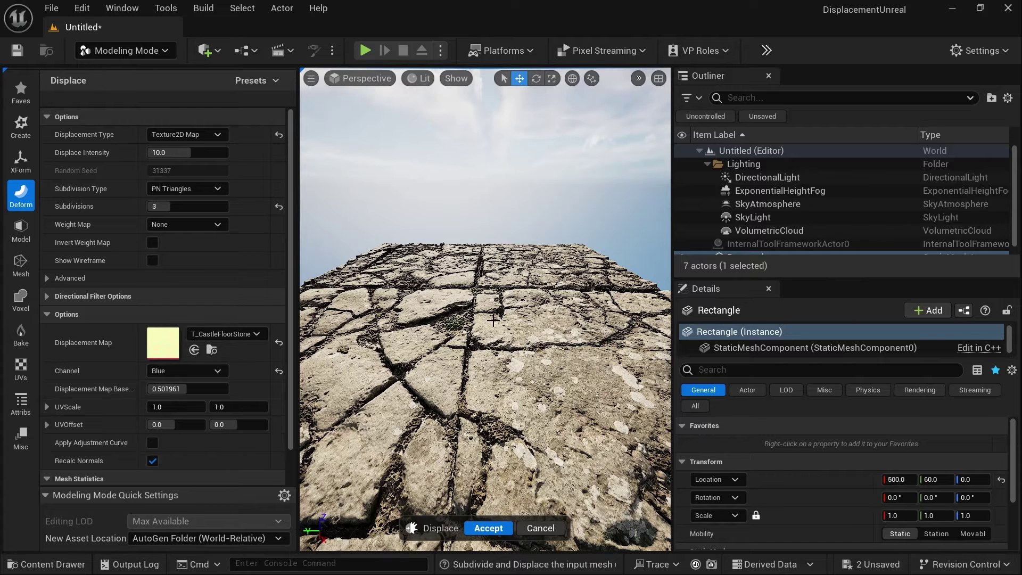
Step: Preview the scene in Lighting Only view mode, then return the viewport to Lit
{"action": "left_click", "coordinate": [424, 79]}
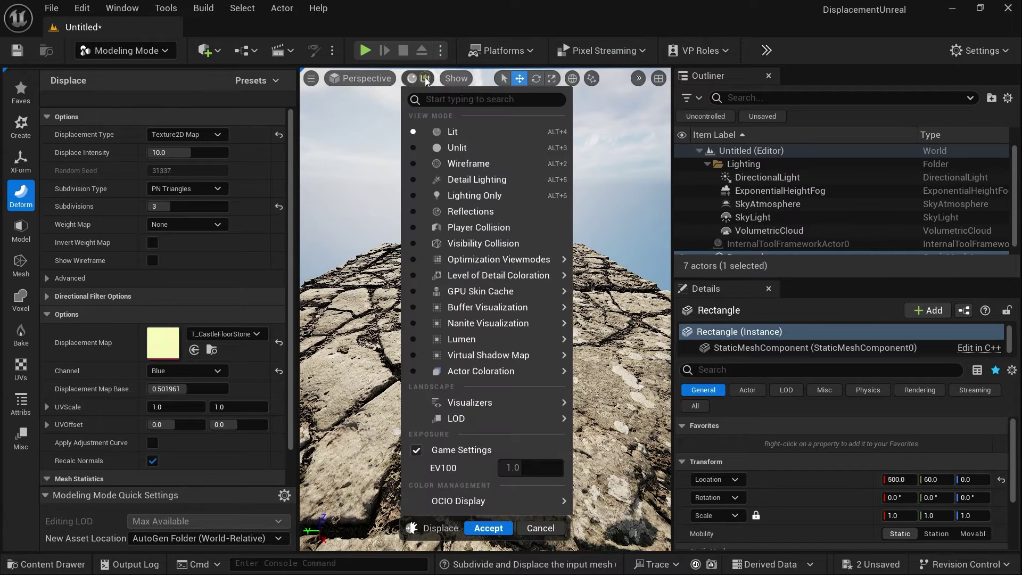
{"action": "left_click", "coordinate": [461, 196]}
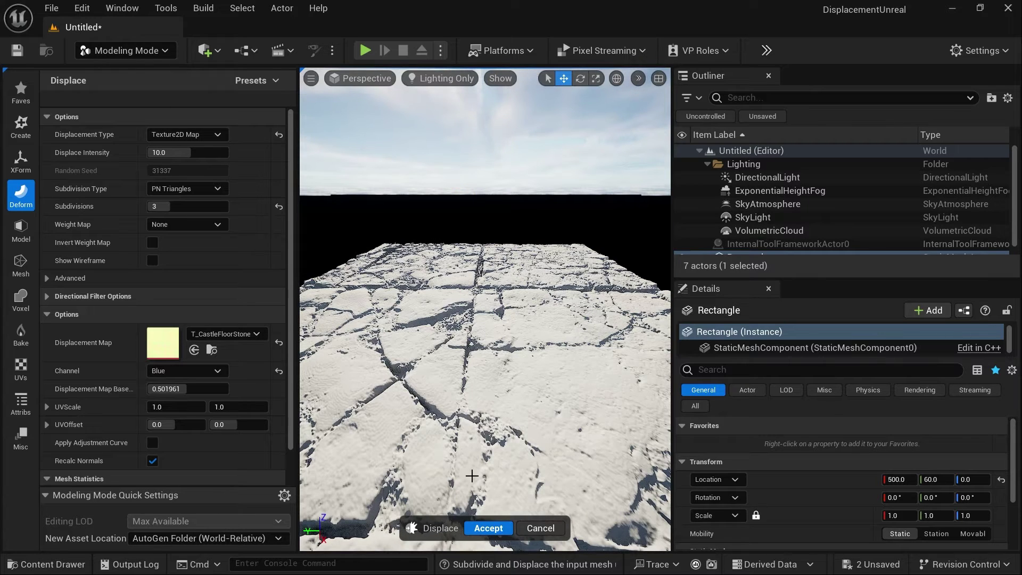
{"action": "left_click", "coordinate": [422, 81]}
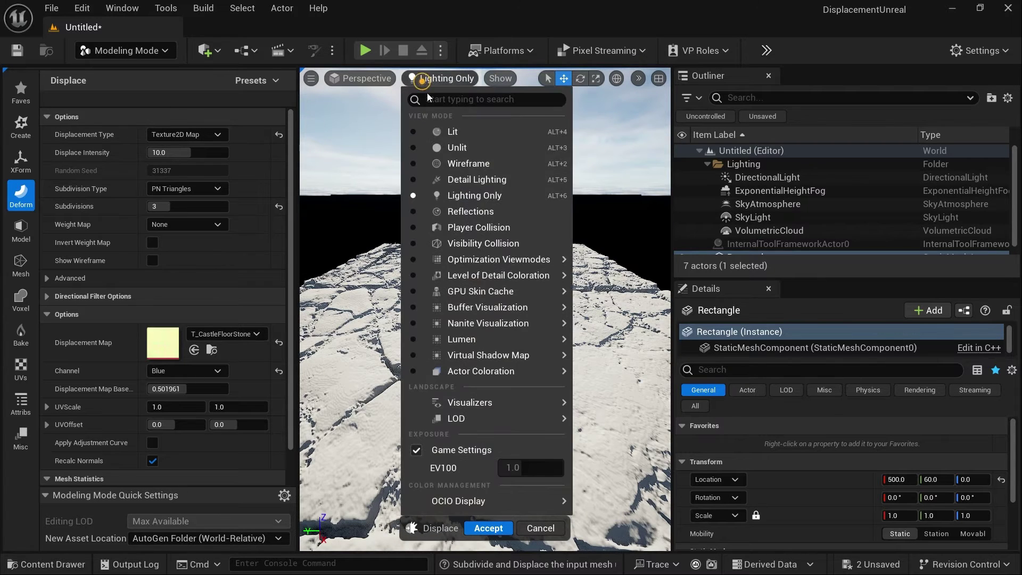
{"action": "left_click", "coordinate": [439, 130]}
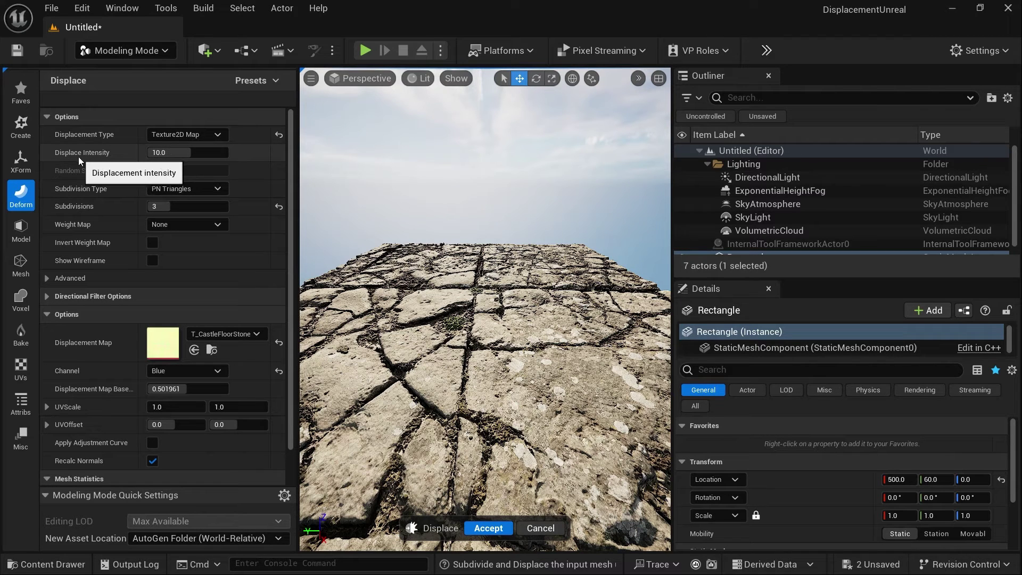
Step: Set Displace Intensity to 2.0, then settle on 3.0
{"action": "left_click", "coordinate": [166, 153]}
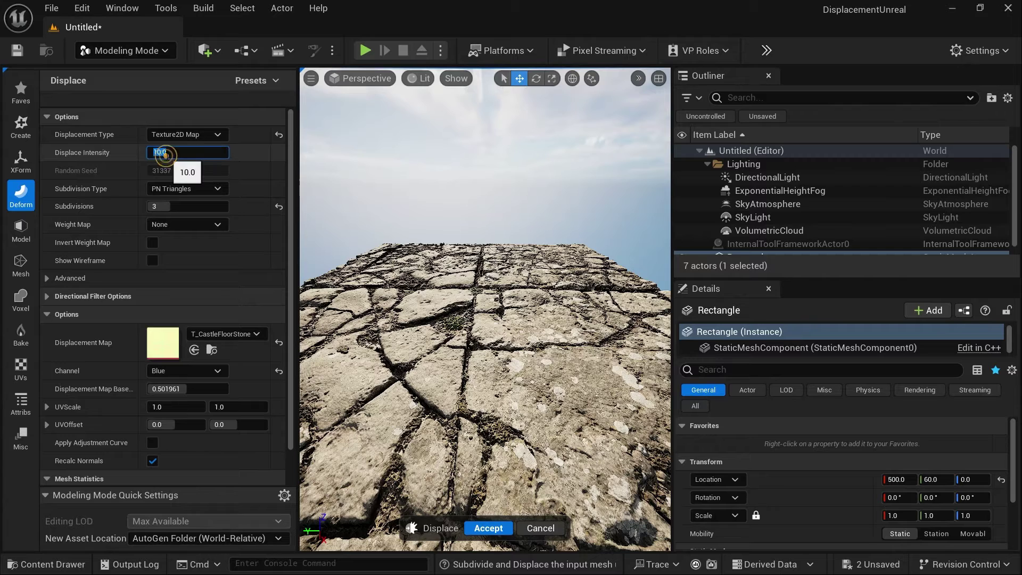
{"action": "type", "text": "2.0"}
{"action": "key", "text": "Return"}
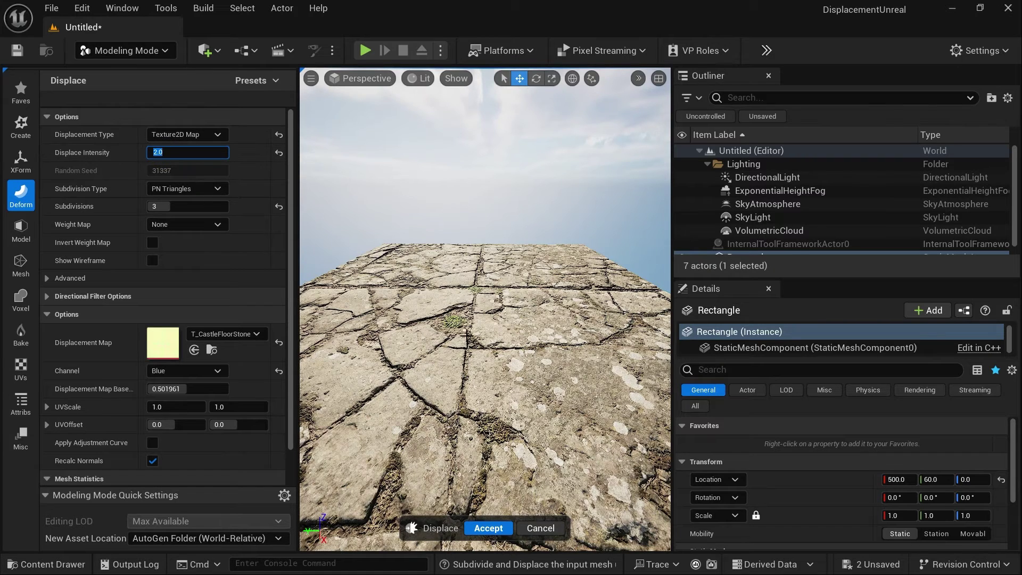
{"action": "type", "text": "3.0"}
{"action": "key", "text": "Return"}
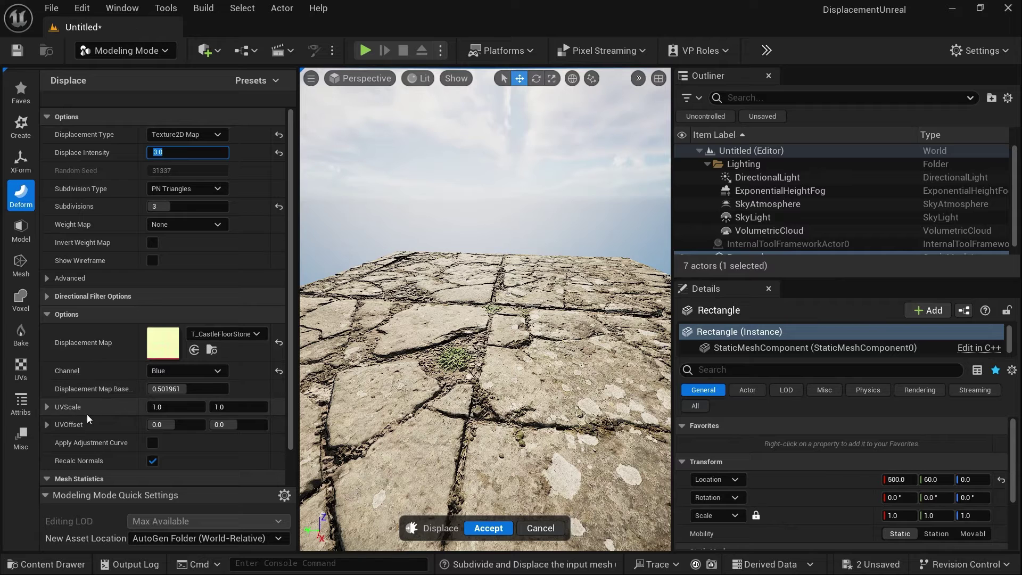
Step: Enable the Tiling/Offset override on MI_Castle_Floor_Stone and accept the Rectangle's displacement
{"action": "left_click", "coordinate": [47, 564]}
{"action": "double_click", "coordinate": [310, 434]}
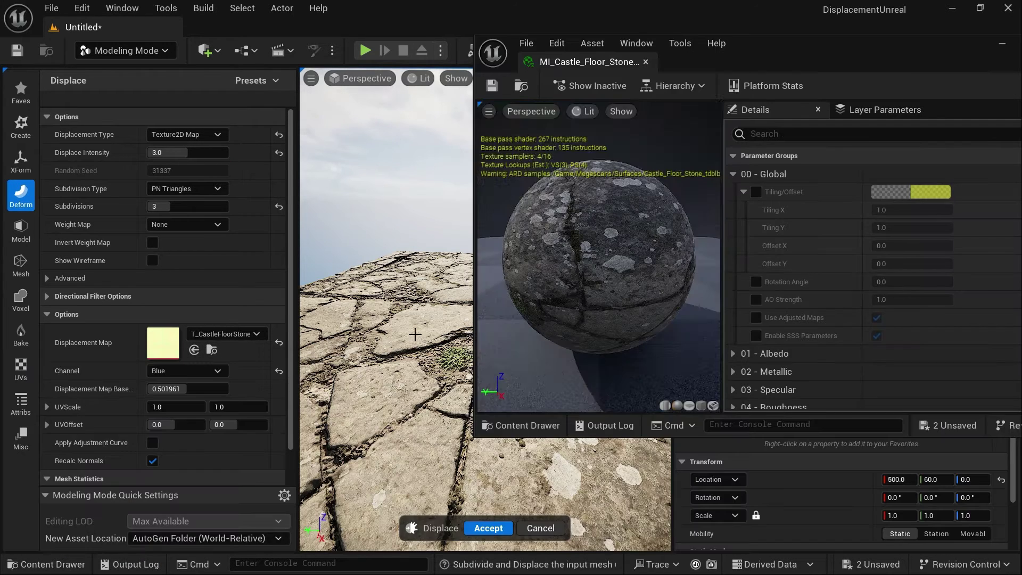
{"action": "left_click", "coordinate": [755, 192]}
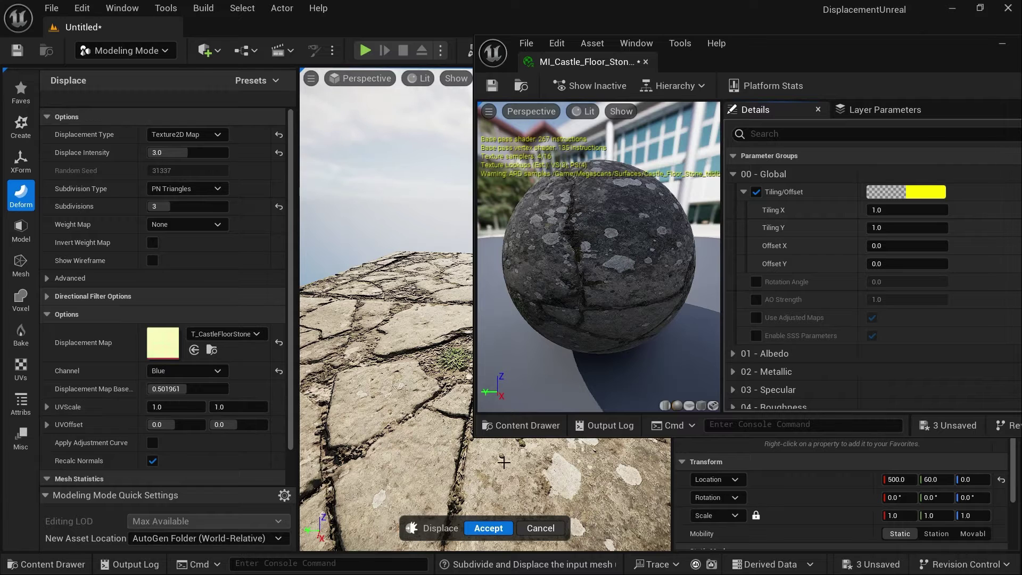
{"action": "left_click", "coordinate": [488, 528]}
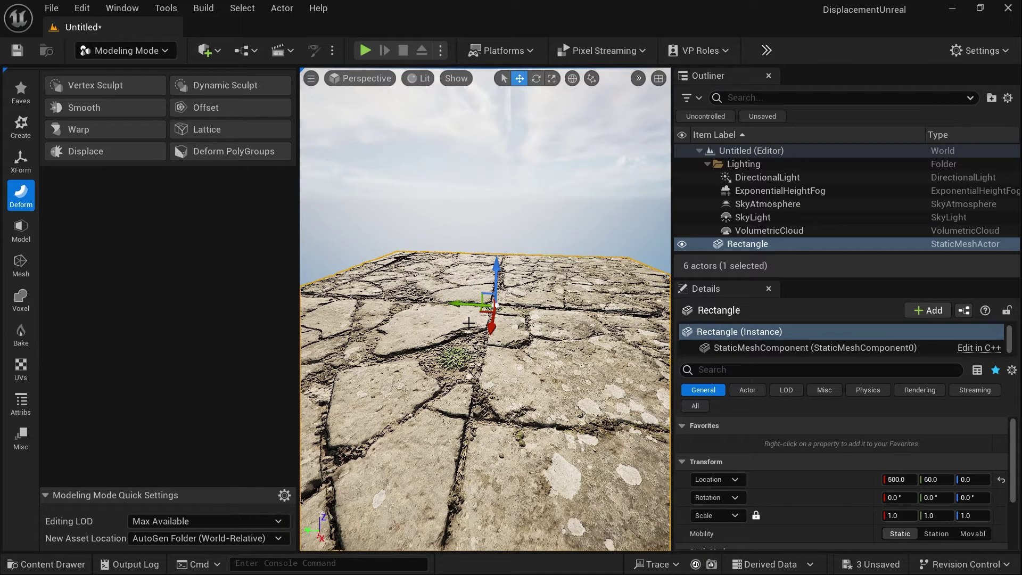
Step: Undo the plane's last move, then enable and save Nanite Support on the Rectangle_52393CC6 mesh
{"action": "key", "text": "ctrl+z"}
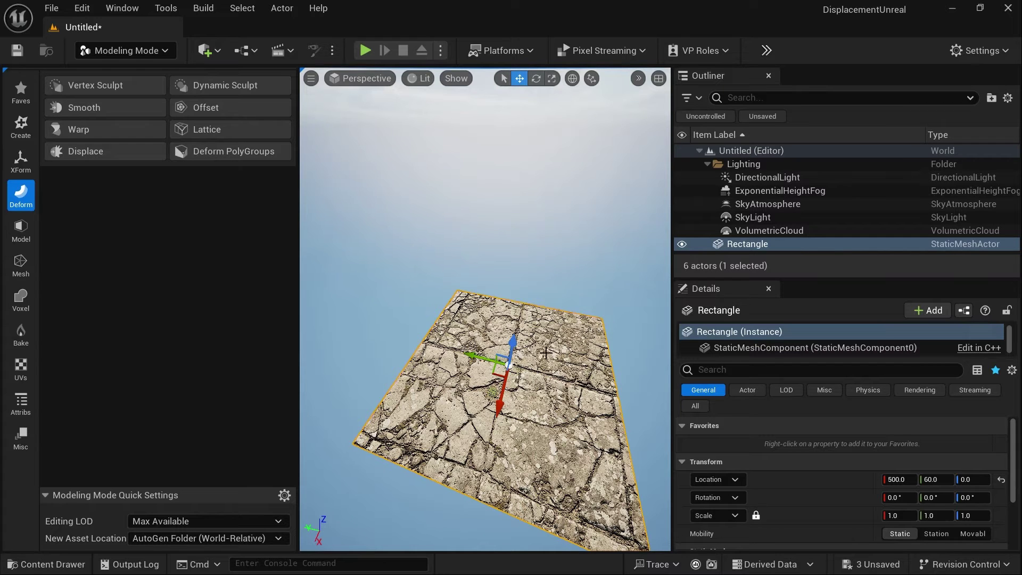
{"action": "scroll", "coordinate": [812, 490], "scroll_direction": "down", "scroll_amount": 3}
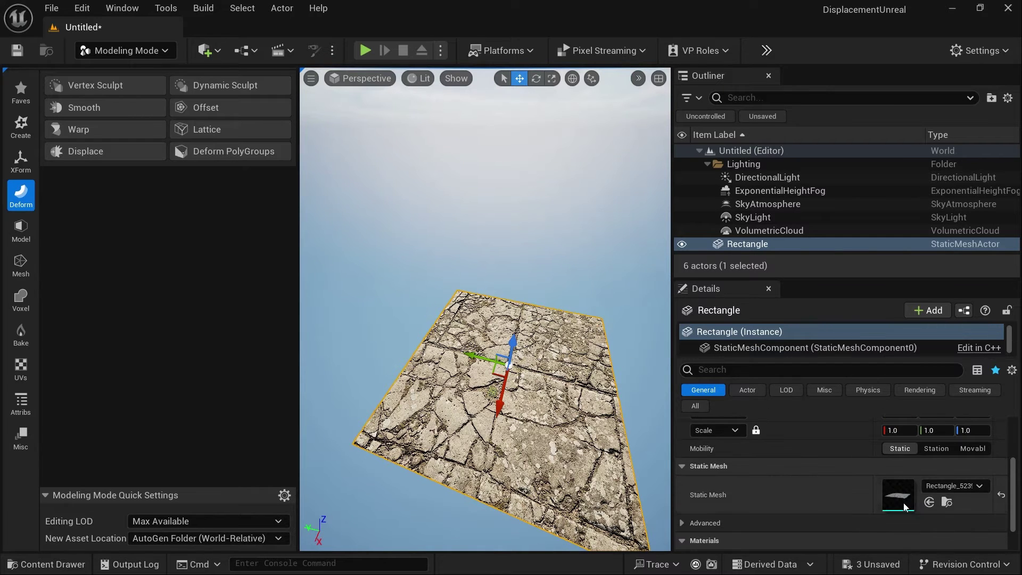
{"action": "double_click", "coordinate": [898, 494]}
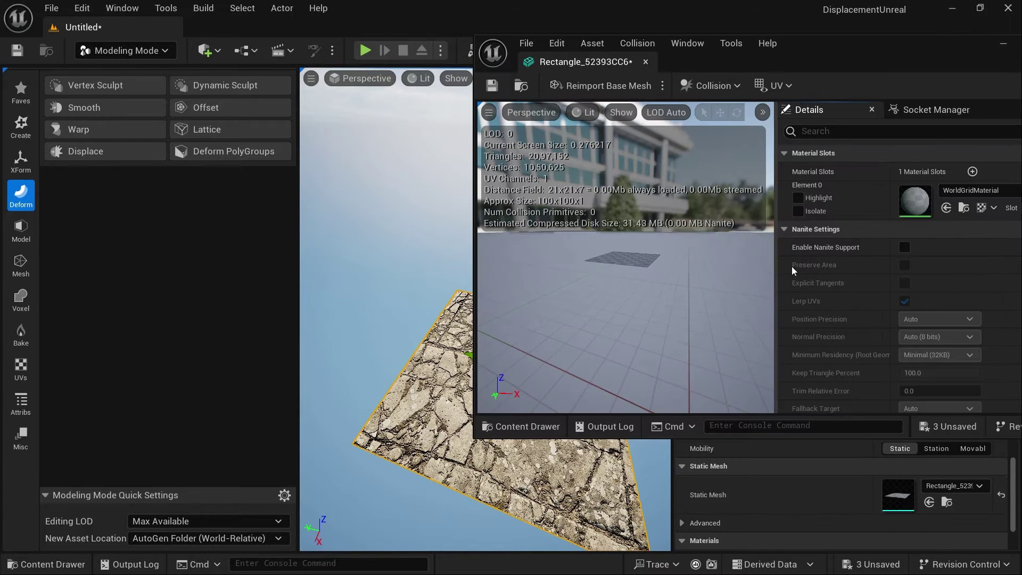
{"action": "left_click", "coordinate": [904, 246]}
{"action": "left_click", "coordinate": [492, 86]}
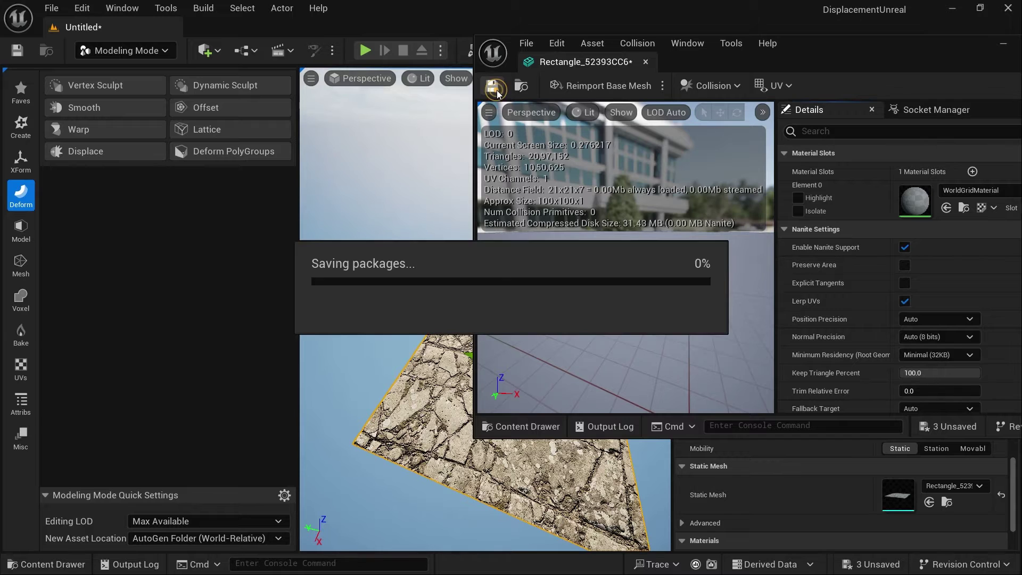
{"action": "left_click", "coordinate": [643, 62]}
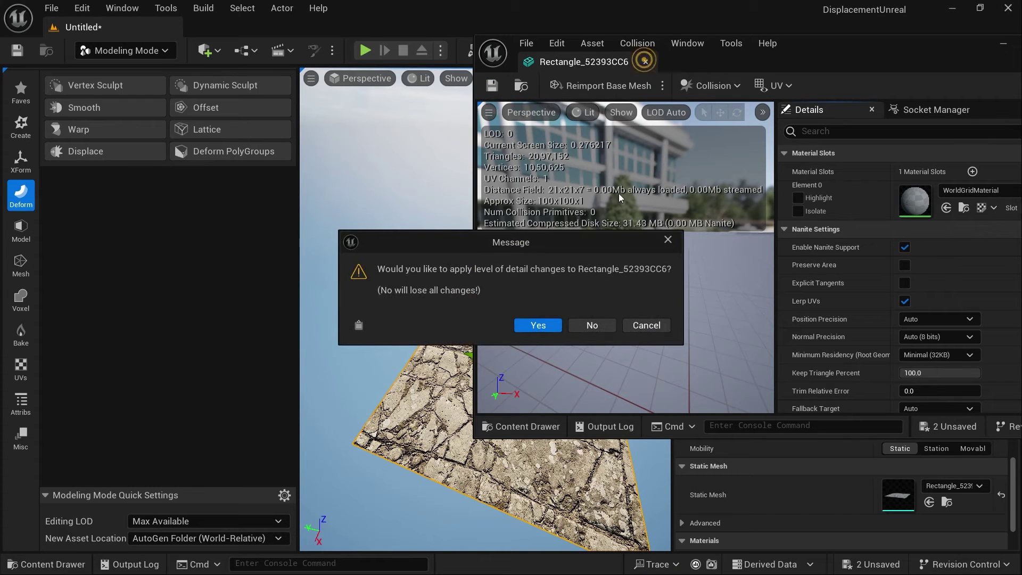
{"action": "left_click", "coordinate": [528, 326]}
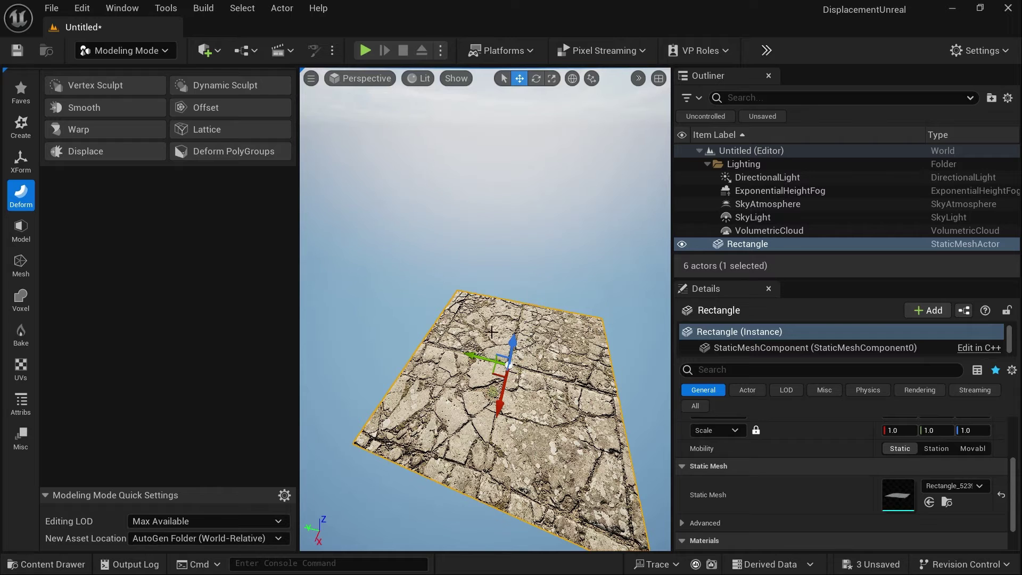
Step: Check the Nanite Visualization Overview, then return the viewport to Lit
{"action": "left_click", "coordinate": [419, 79]}
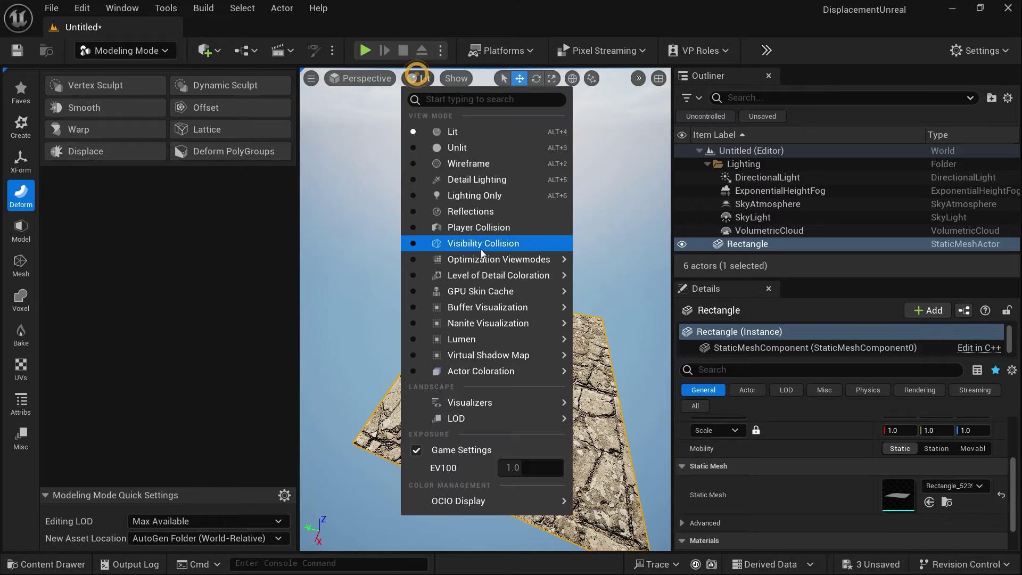
{"action": "mouse_move", "coordinate": [532, 322]}
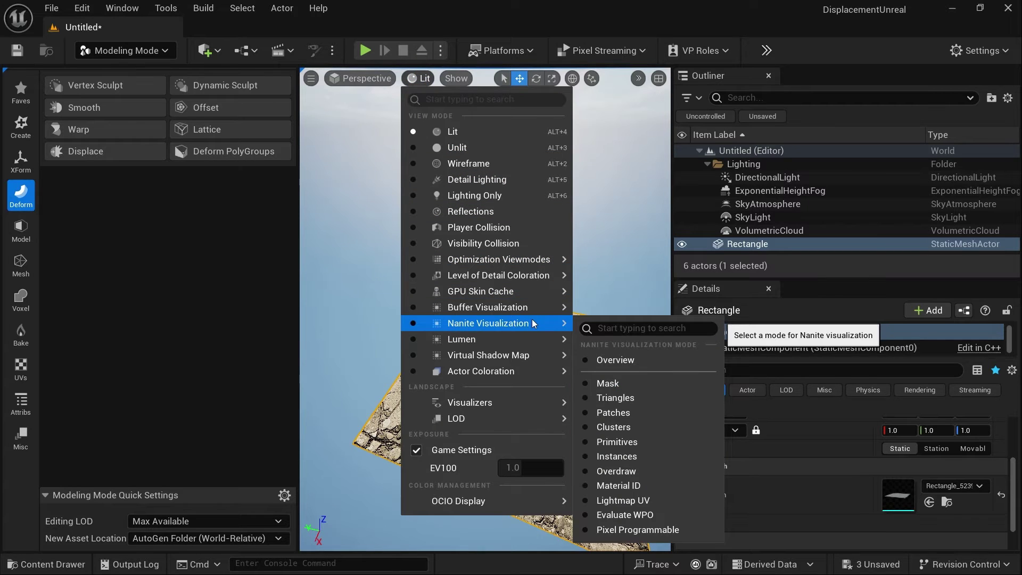
{"action": "left_click", "coordinate": [592, 359]}
{"action": "key", "text": "alt+4"}
Step: Alt-drag duplicate the stone rectangle repeatedly into a grid of sixteen tiles
{"action": "left_click_drag", "start_coordinate": [474, 355], "coordinate": [478, 266], "text": "alt"}
{"action": "key", "text": "ctrl+z"}
{"action": "scroll", "coordinate": [478, 266], "scroll_direction": "up", "scroll_amount": 3}
{"action": "scroll", "coordinate": [479, 266], "scroll_direction": "down", "scroll_amount": 6}
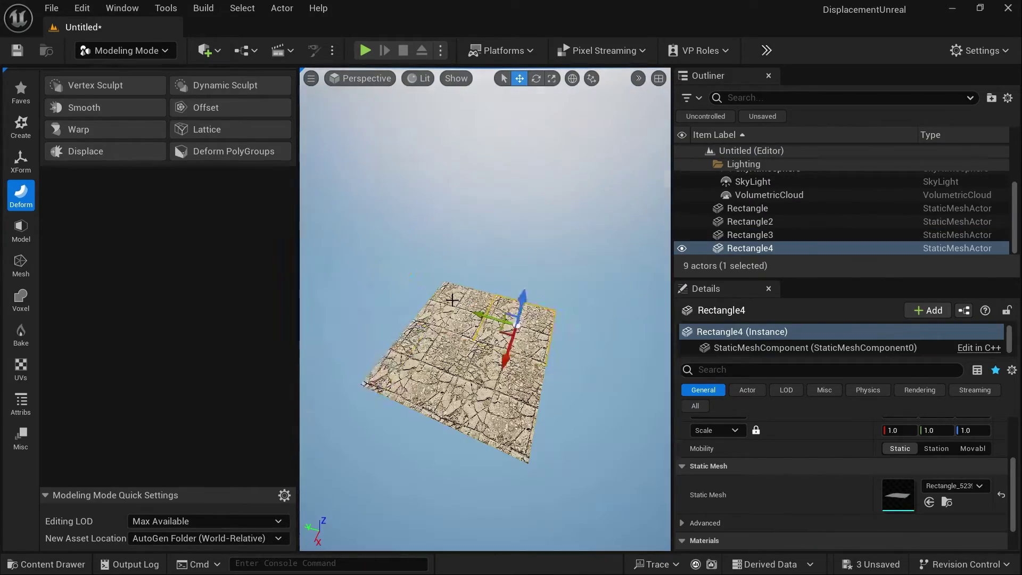
{"action": "left_click_drag", "start_coordinate": [372, 274], "coordinate": [350, 283], "text": "alt"}
{"action": "key", "text": "ctrl+shift+a"}
{"action": "left_click_drag", "start_coordinate": [456, 377], "coordinate": [445, 250], "text": "alt"}
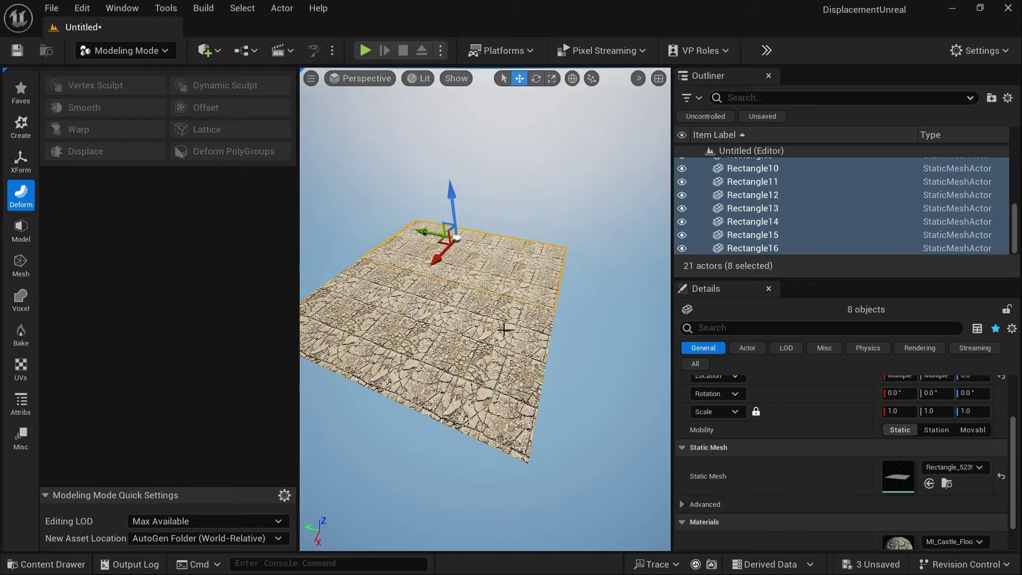
{"action": "right_click_drag", "start_coordinate": [592, 260], "coordinate": [592, 261]}
Step: In Selection Mode, place a Cine Camera at the current view and pilot it toward the floor
{"action": "key", "text": "shift+1"}
{"action": "left_click", "coordinate": [67, 78]}
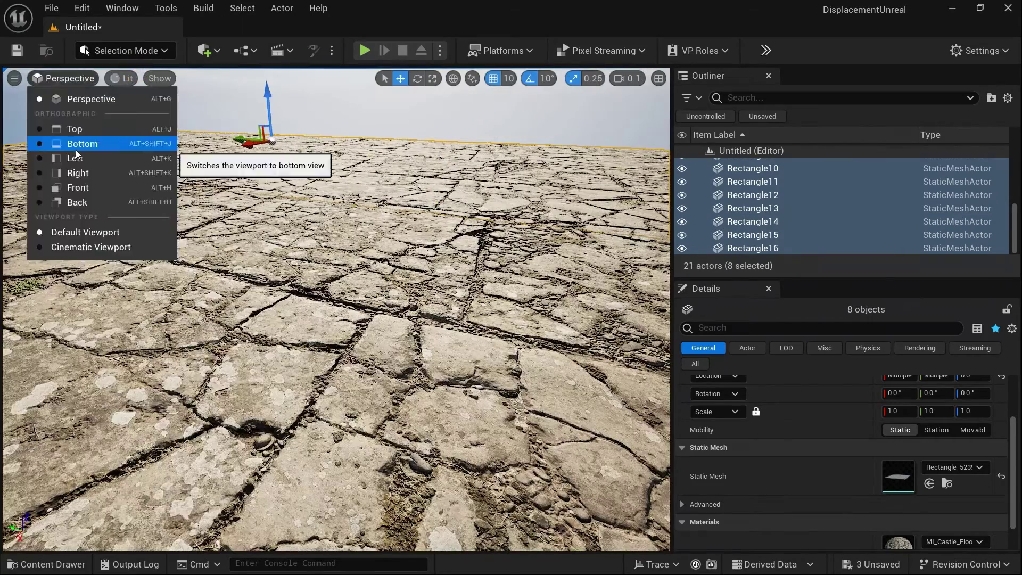
{"action": "left_click", "coordinate": [90, 247]}
{"action": "scroll", "coordinate": [840, 474], "scroll_direction": "down", "scroll_amount": 5}
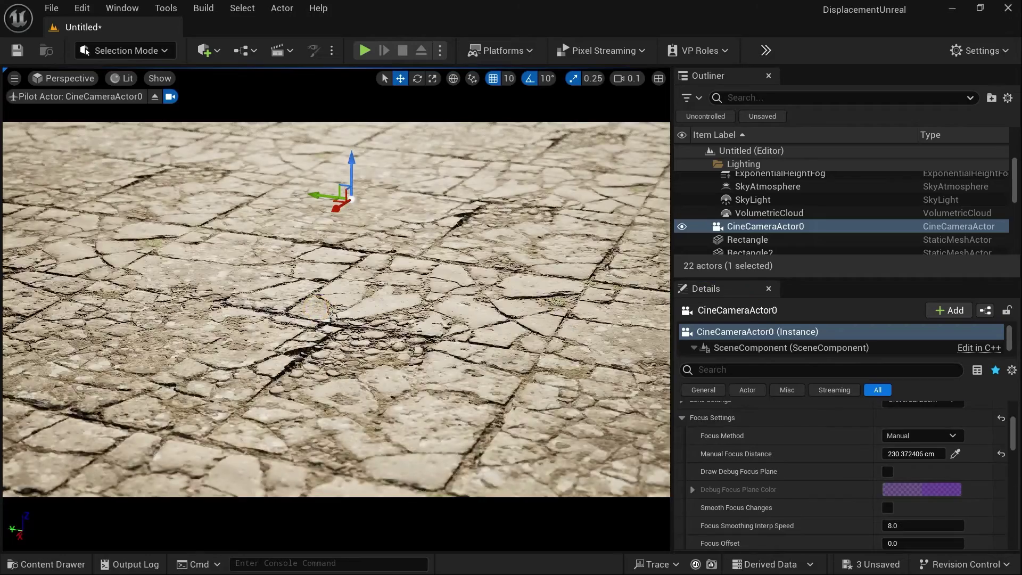
{"action": "right_click_drag", "start_coordinate": [456, 308], "coordinate": [456, 307]}
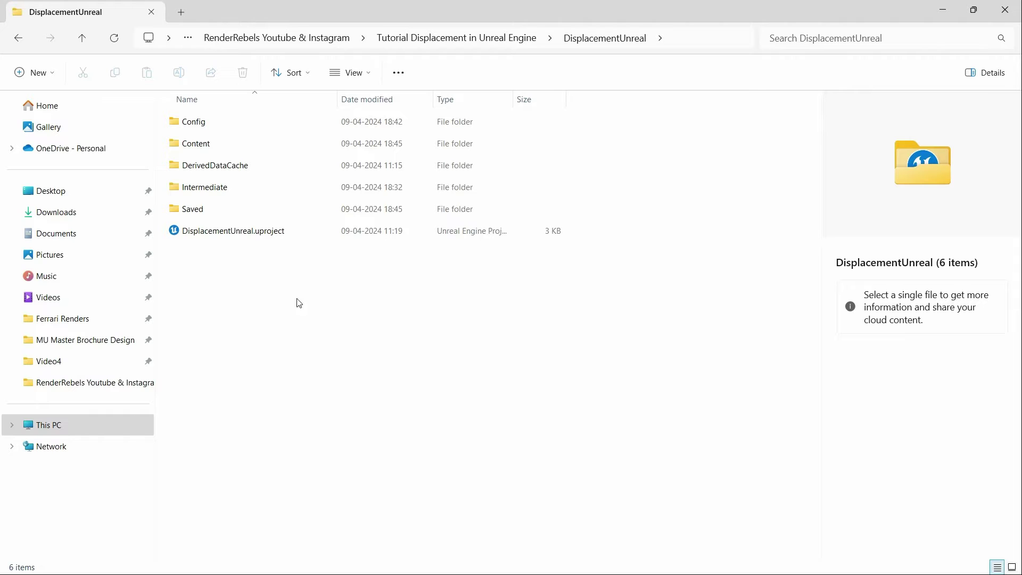
Step: Open DefaultEngine.ini from the project's Config folder in Notepad
{"action": "double_click", "coordinate": [212, 126]}
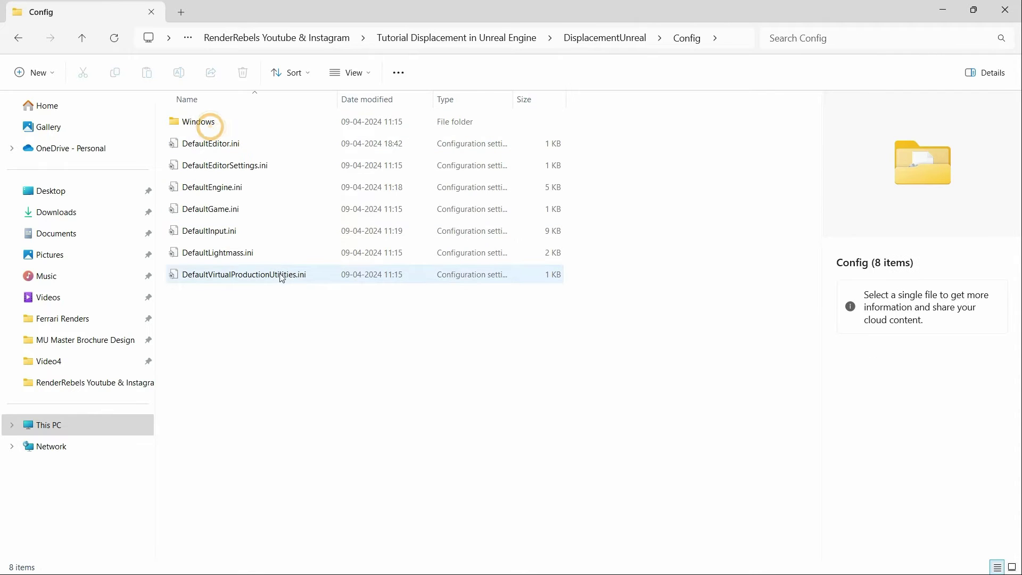
{"action": "double_click", "coordinate": [253, 190]}
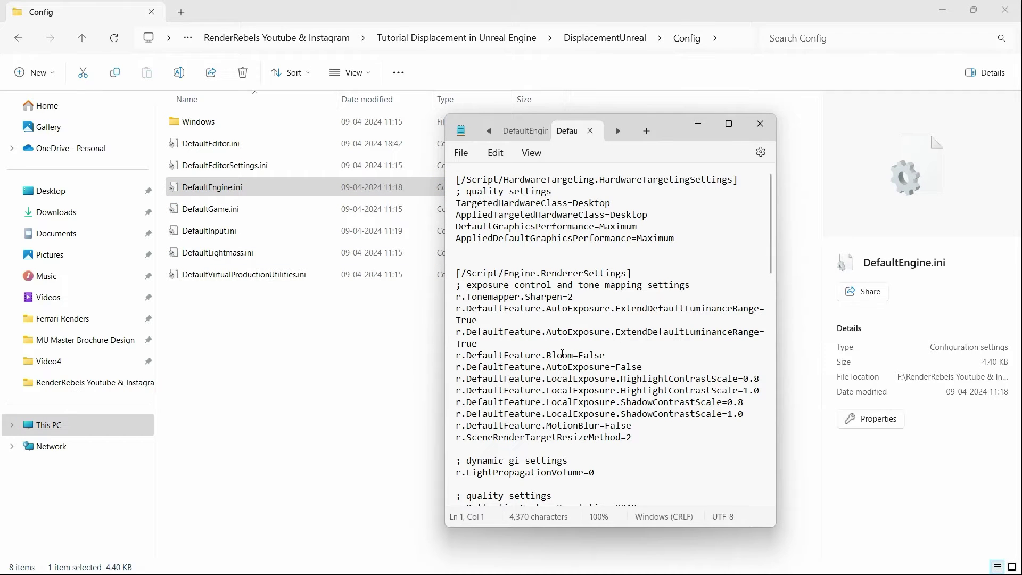
Step: Paste r.Nanite.AllowTessellation=1 and r.Nanite.Tessellation=1 below r.Shadow.Virtual.Enable=1
{"action": "scroll", "coordinate": [563, 353], "scroll_direction": "down", "scroll_amount": 5}
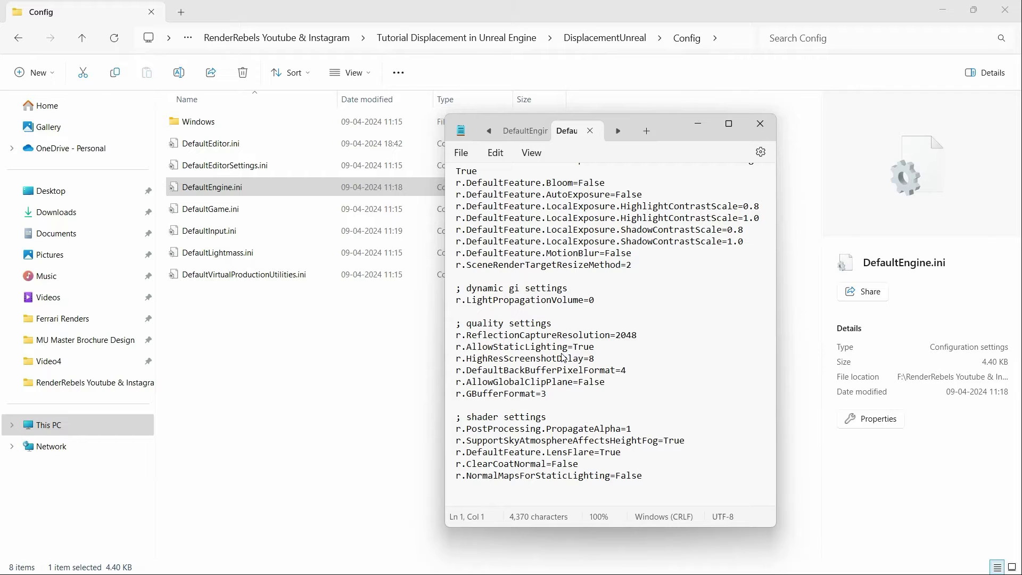
{"action": "scroll", "coordinate": [564, 358], "scroll_direction": "down", "scroll_amount": 1}
{"action": "scroll", "coordinate": [564, 359], "scroll_direction": "down", "scroll_amount": 6}
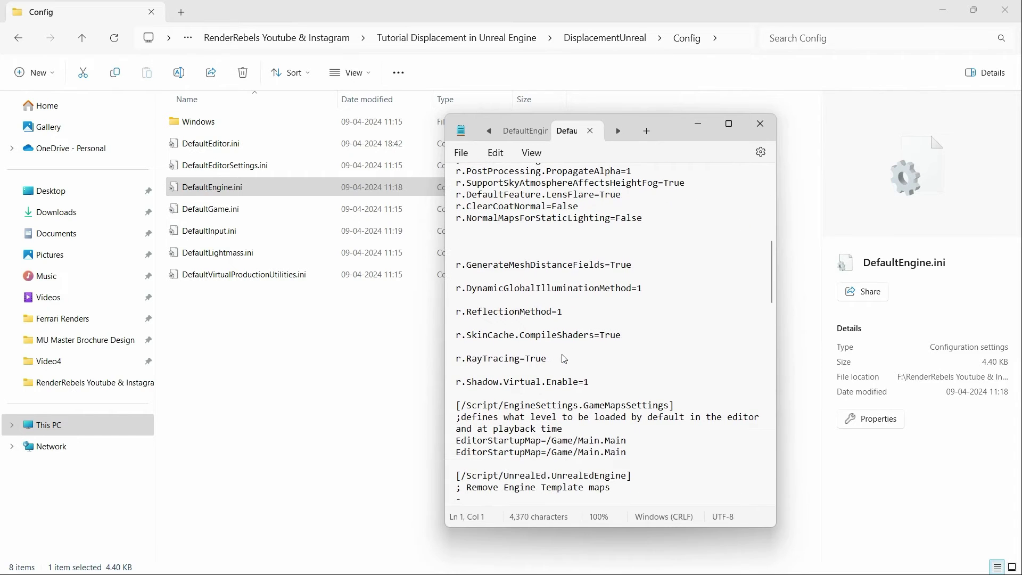
{"action": "left_click", "coordinate": [602, 383]}
{"action": "key", "text": "Return"}
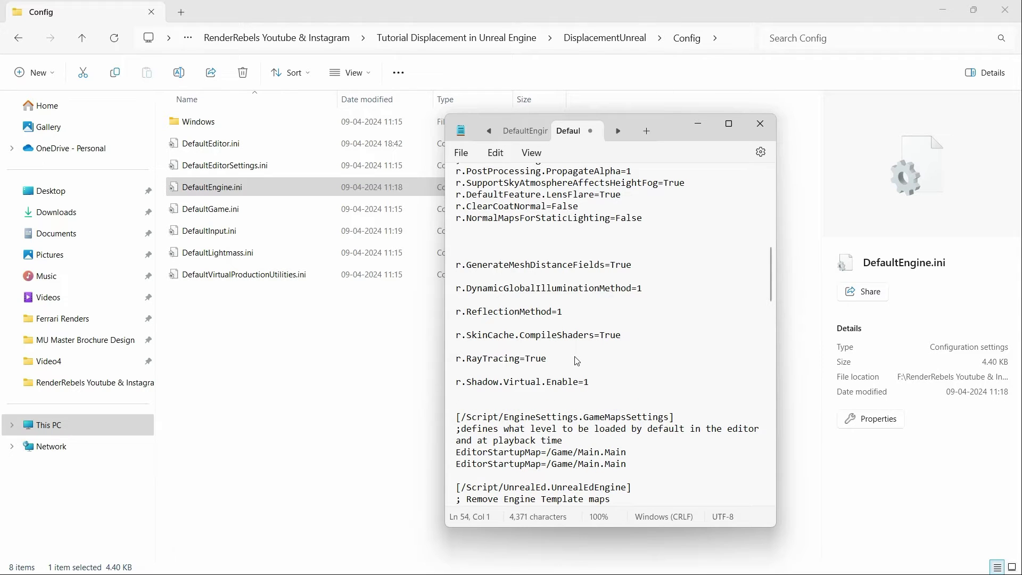
{"action": "key", "text": "Return"}
{"action": "type", "text": "r.Nanite.AllowTessellation=1  r.Nanite.Tessellation=1"}
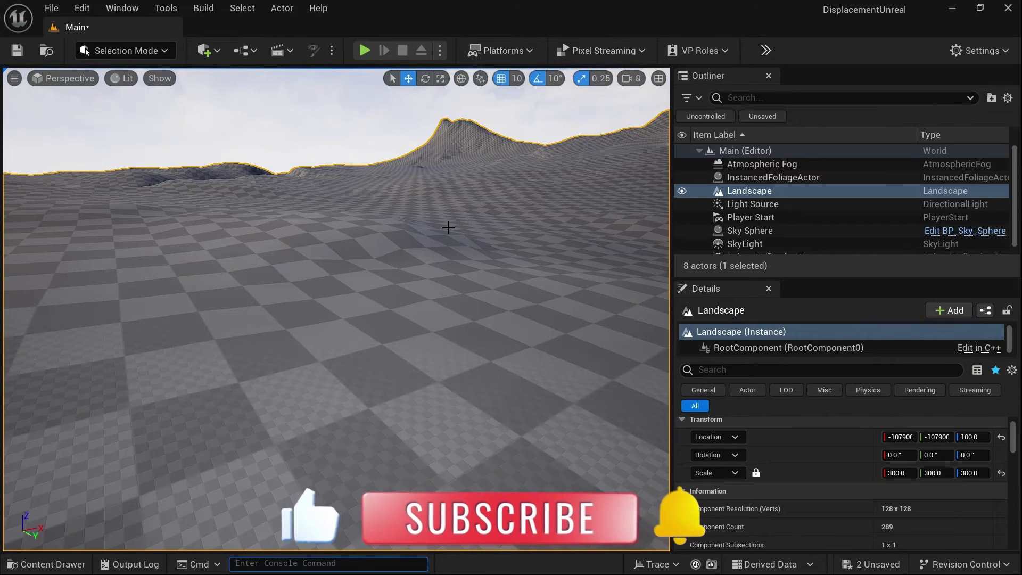
Step: Create a material named M_LandscapeMaterial in Forest_Floor_vktfeilaw and open it in its editor
{"action": "key", "text": "ctrl+space"}
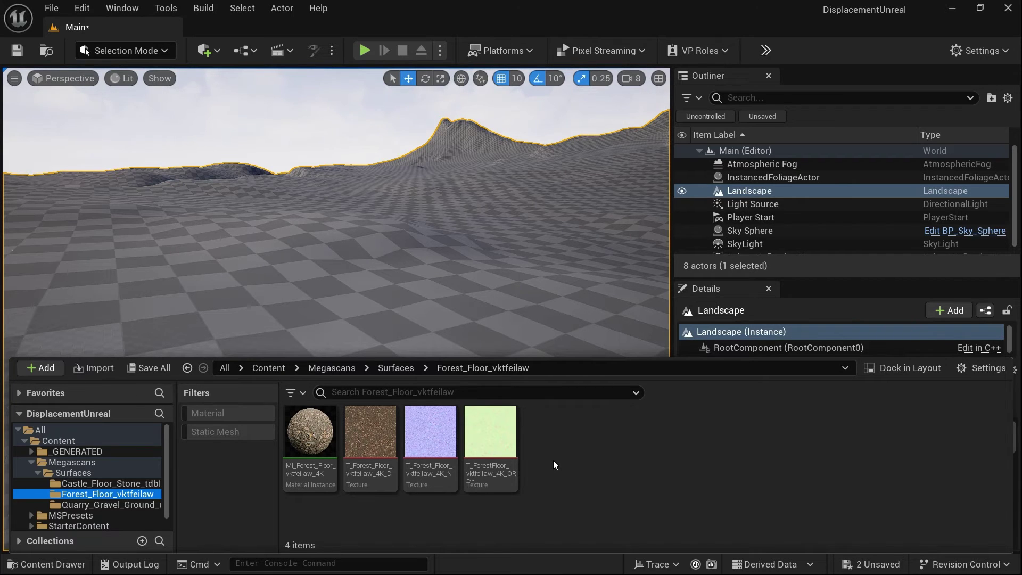
{"action": "right_click", "coordinate": [553, 459]}
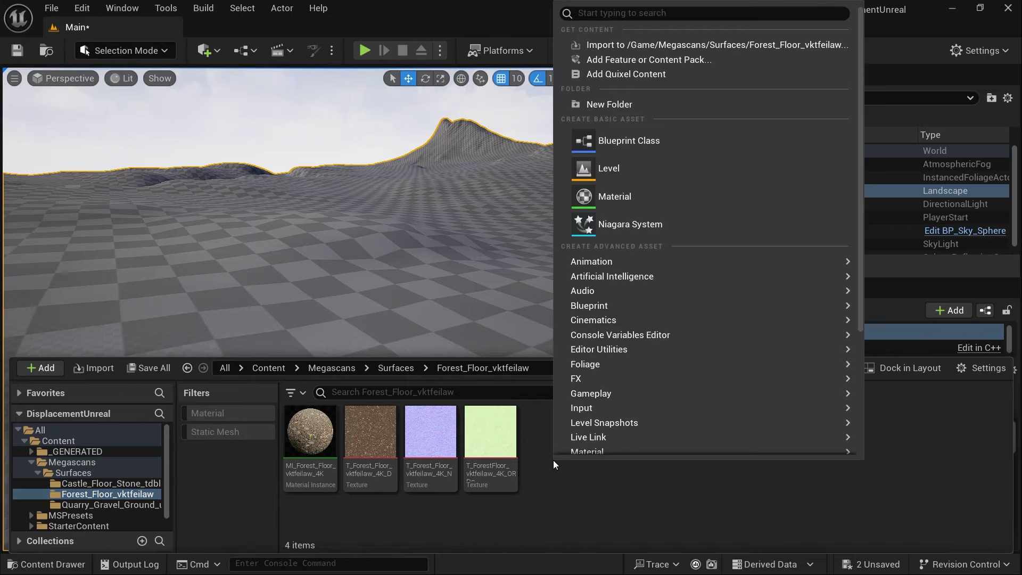
{"action": "left_click", "coordinate": [618, 197]}
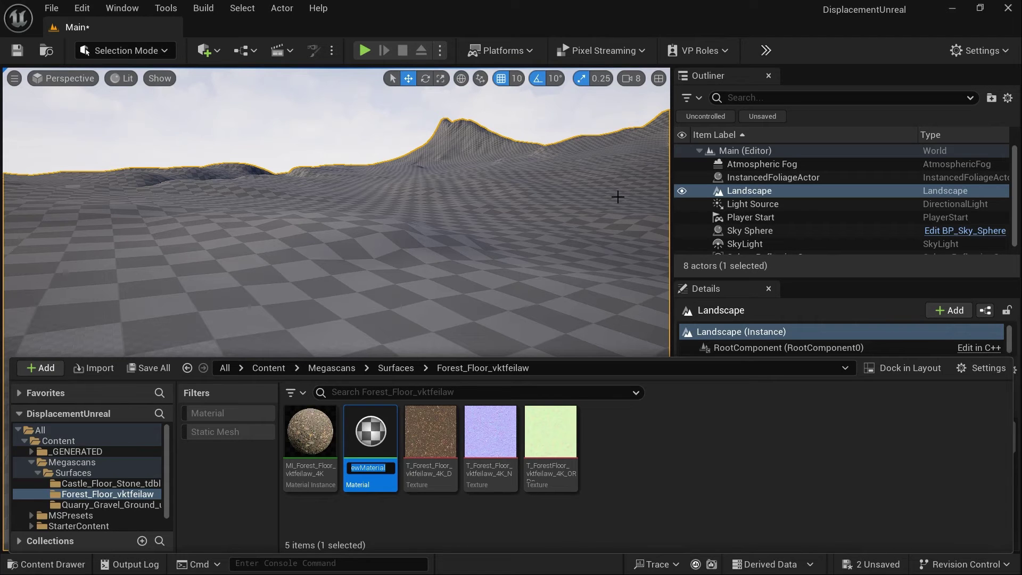
{"action": "type", "text": "M_LandscapeMaterial"}
{"action": "key", "text": "Return"}
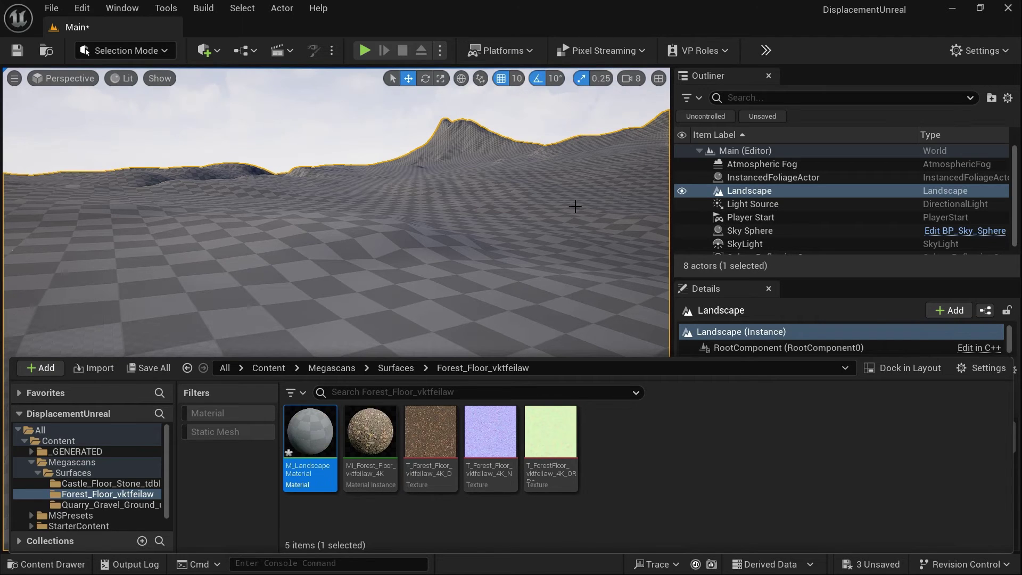
{"action": "key", "text": "Return"}
{"action": "right_click_drag", "start_coordinate": [499, 209], "coordinate": [543, 216]}
Step: Drag the D, N and ORD forest-floor textures into the M_LandscapeMaterial graph
{"action": "scroll", "coordinate": [542, 241], "scroll_direction": "up", "scroll_amount": 2}
{"action": "left_click", "coordinate": [69, 28]}
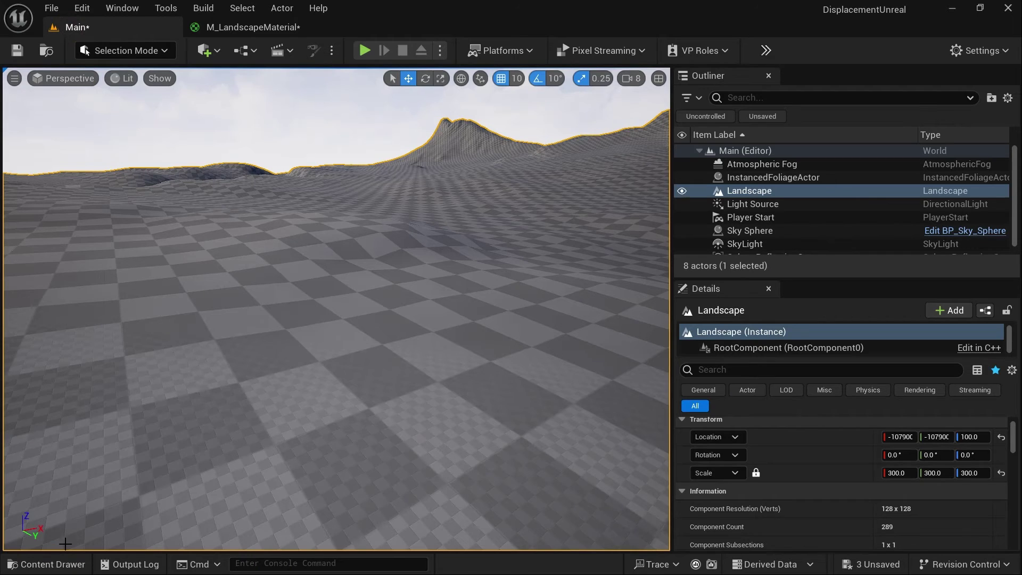
{"action": "left_click", "coordinate": [46, 564]}
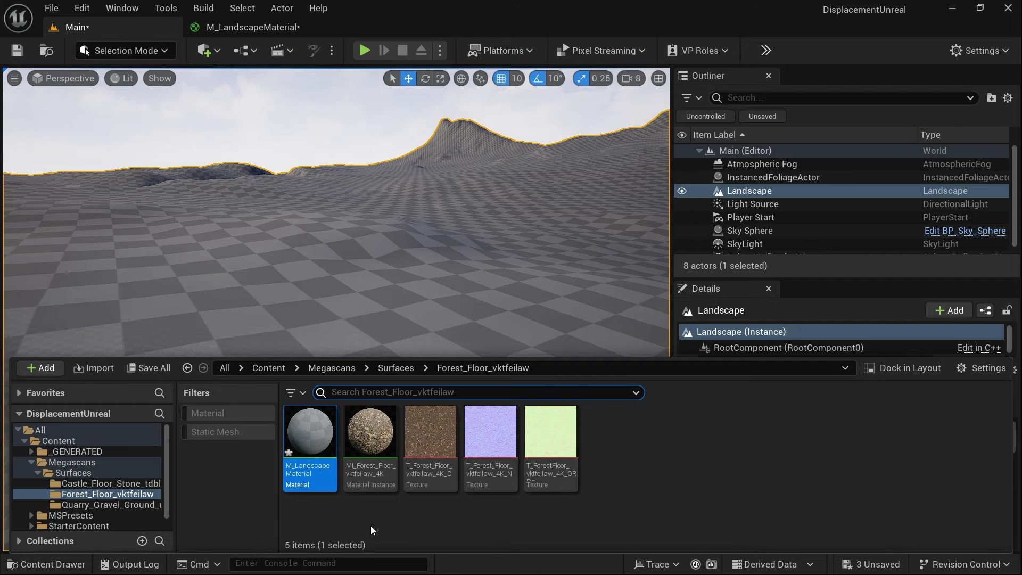
{"action": "left_click", "coordinate": [438, 457]}
{"action": "left_click", "coordinate": [564, 452], "text": "shift"}
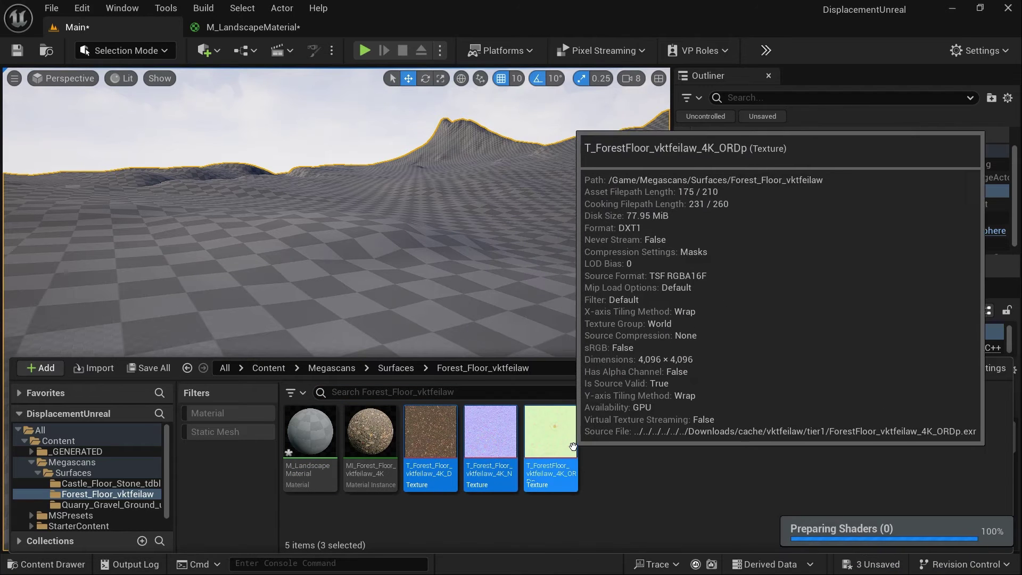
{"action": "left_click_drag", "start_coordinate": [564, 452], "coordinate": [400, 158]}
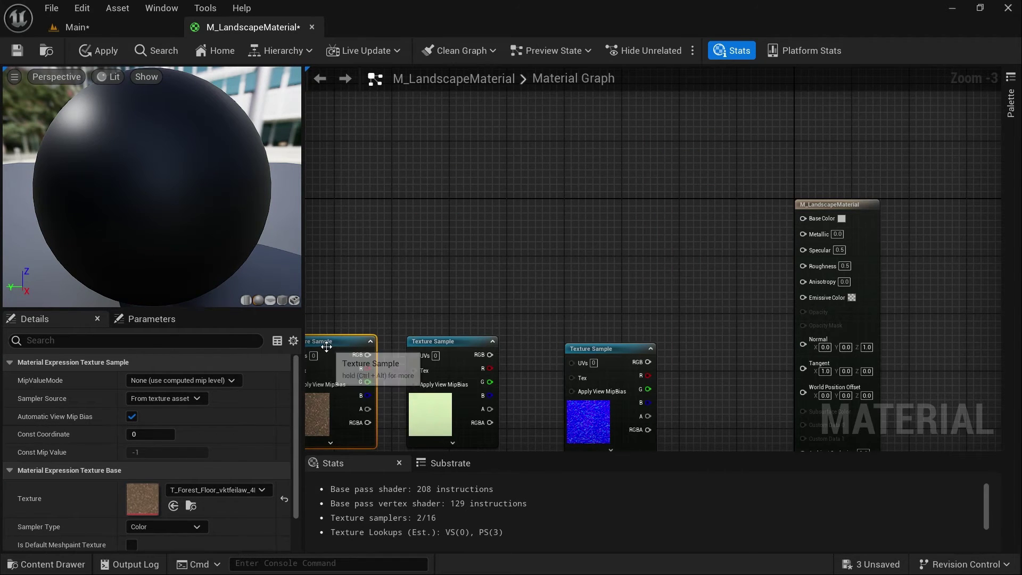
Step: Position the colour texture node beside the result and start wiring it to Base Color
{"action": "left_click_drag", "start_coordinate": [328, 349], "coordinate": [615, 199]}
{"action": "right_click_drag", "start_coordinate": [615, 199], "coordinate": [427, 190]}
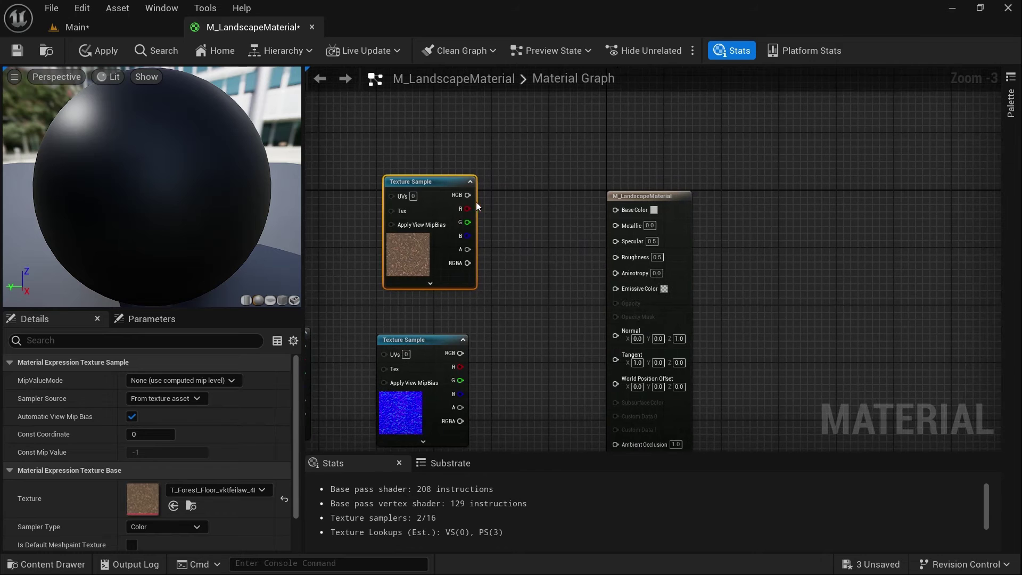
{"action": "left_click_drag", "start_coordinate": [469, 195], "coordinate": [609, 210]}
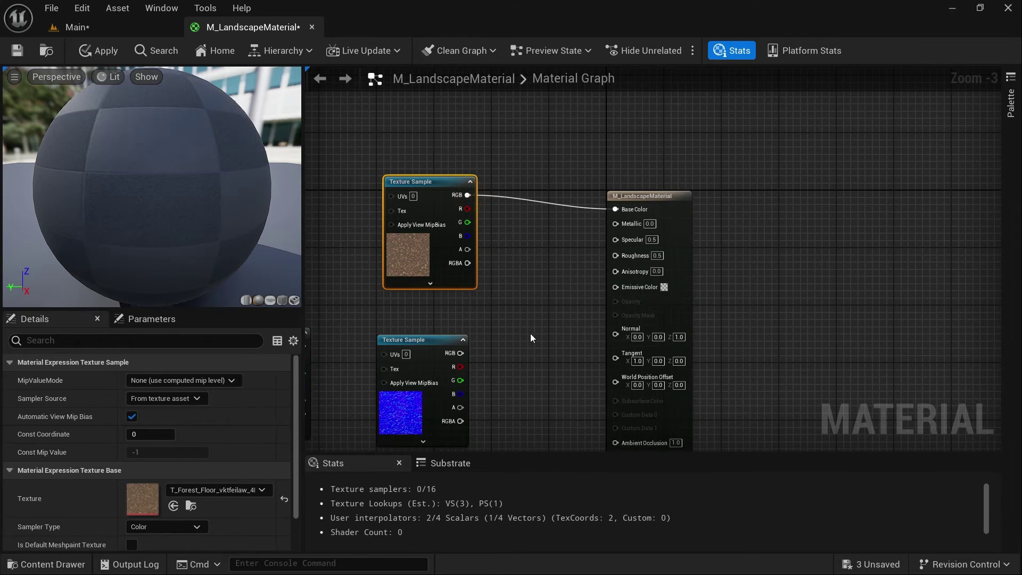
Step: Wire colour to Base Color, normal to Normal, mask R to Ambient Occlusion and G to Roughness
{"action": "right_click_drag", "start_coordinate": [530, 333], "coordinate": [586, 269]}
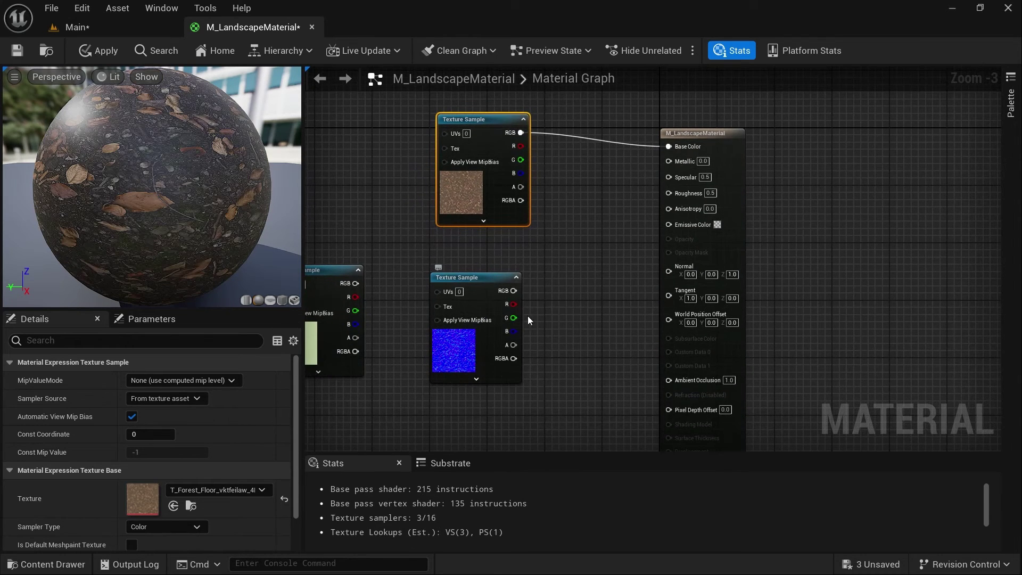
{"action": "left_click_drag", "start_coordinate": [513, 291], "coordinate": [669, 271]}
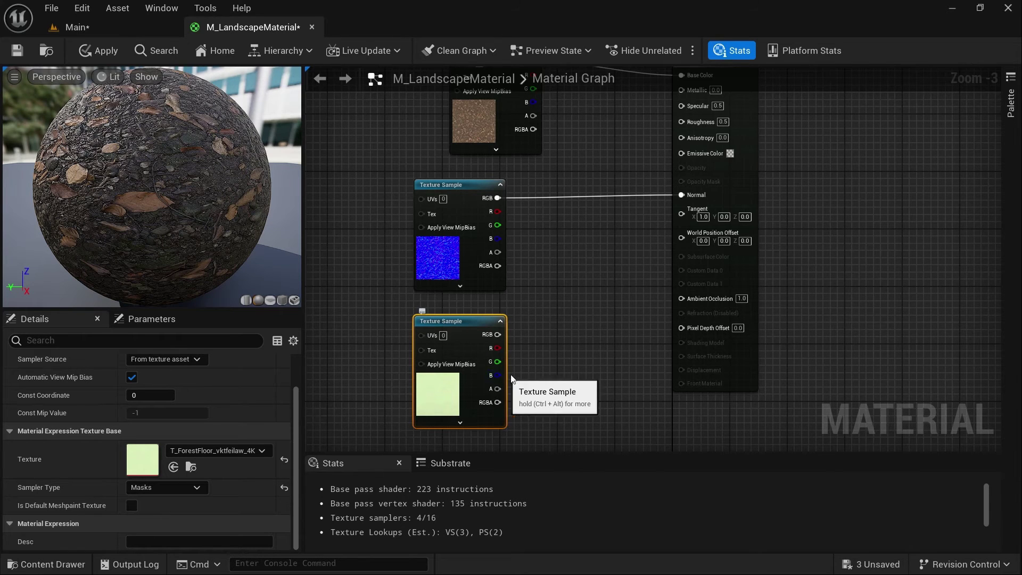
{"action": "right_click_drag", "start_coordinate": [511, 377], "coordinate": [509, 415]}
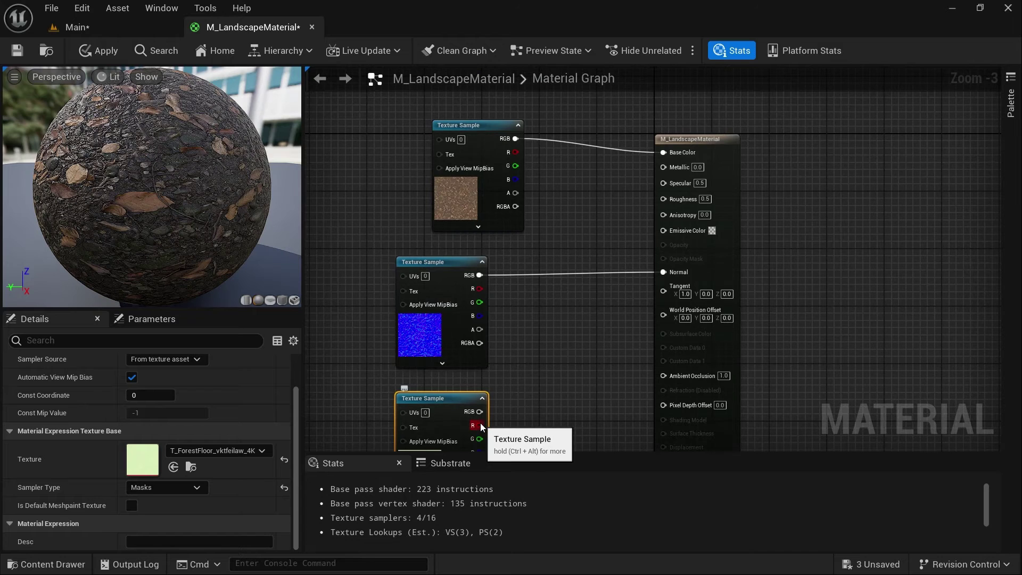
{"action": "left_click_drag", "start_coordinate": [481, 425], "coordinate": [663, 375]}
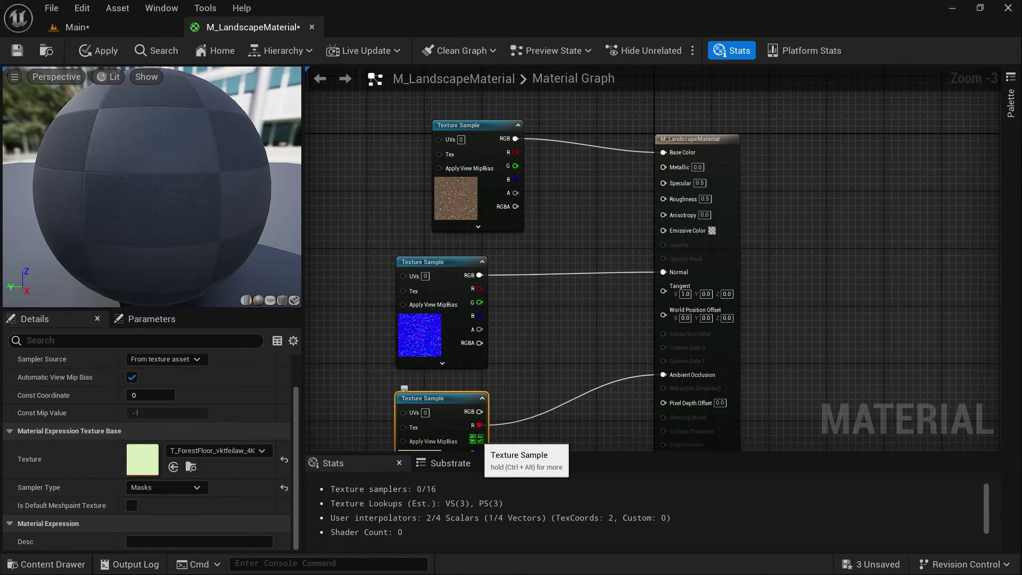
{"action": "left_click_drag", "start_coordinate": [476, 438], "coordinate": [661, 198]}
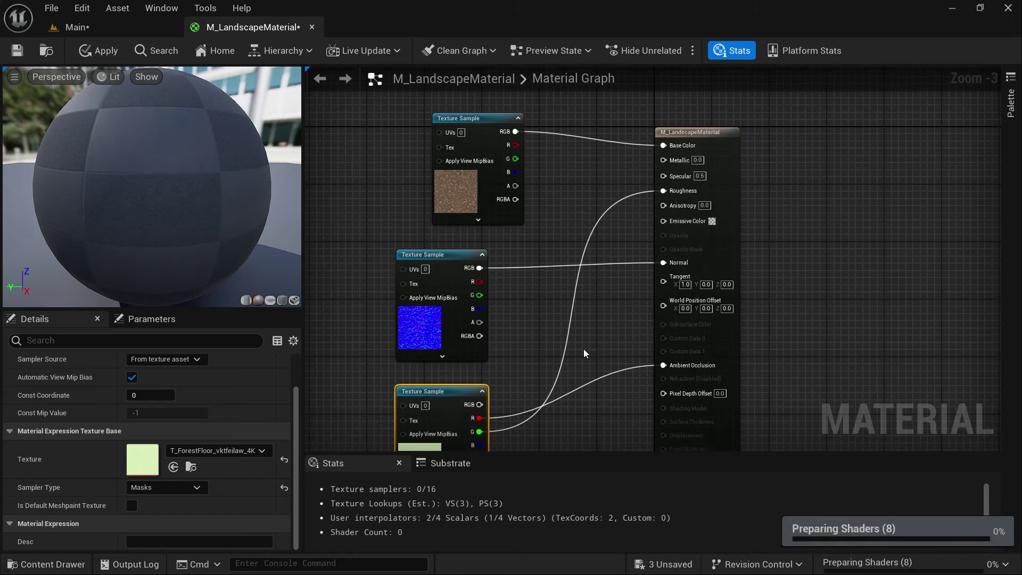
{"action": "right_click_drag", "start_coordinate": [597, 352], "coordinate": [595, 233]}
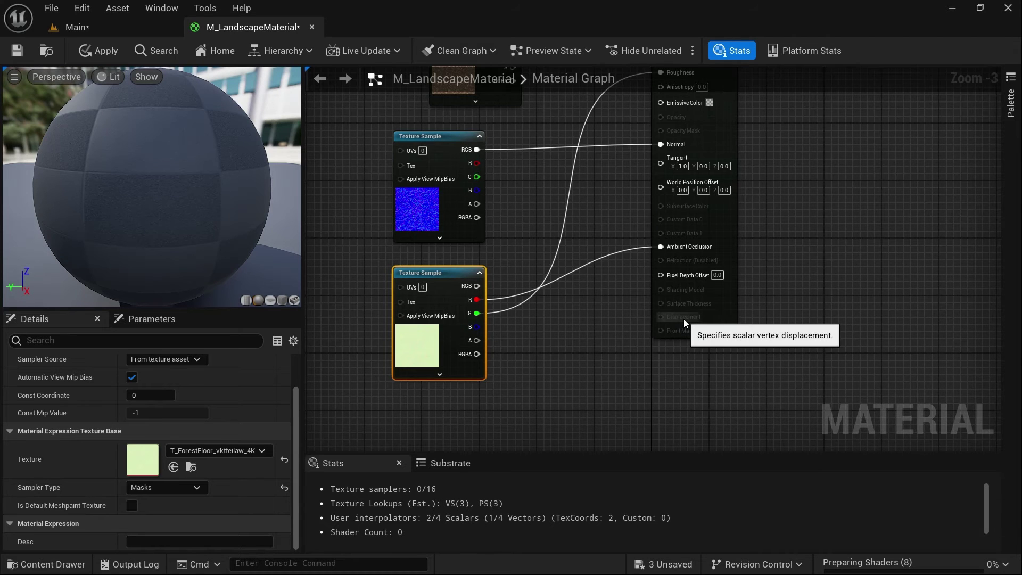
Step: Enable Tessellation on the material result node and wire the mask texture's B channel into Displacement
{"action": "left_click", "coordinate": [728, 316]}
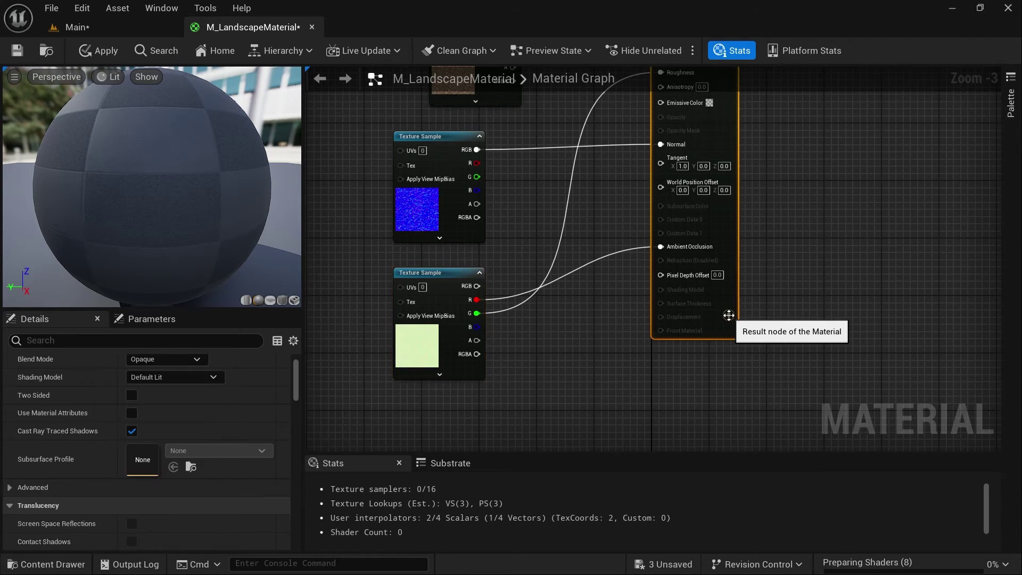
{"action": "scroll", "coordinate": [92, 432], "scroll_direction": "down", "scroll_amount": 4}
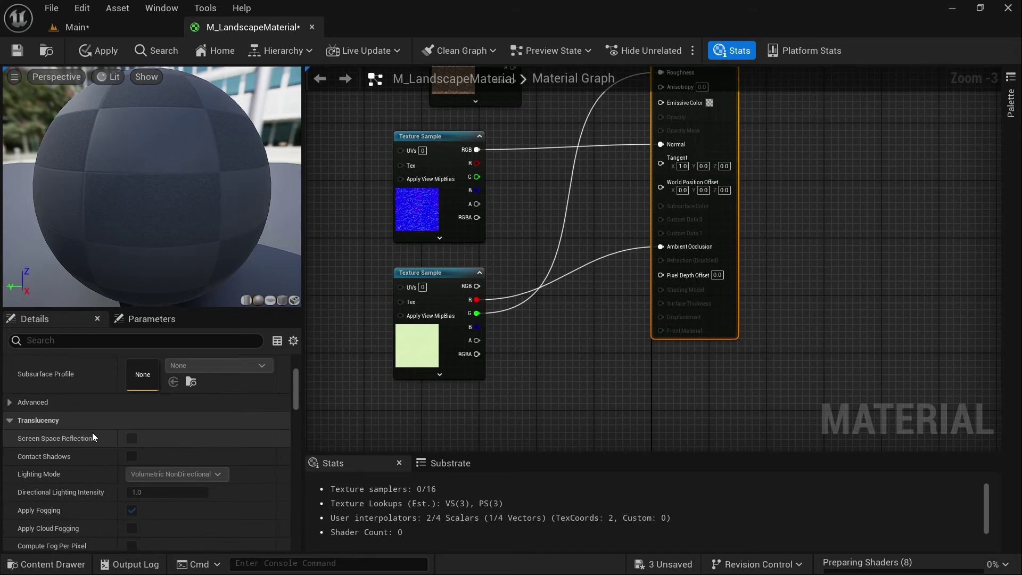
{"action": "scroll", "coordinate": [91, 431], "scroll_direction": "down", "scroll_amount": 8}
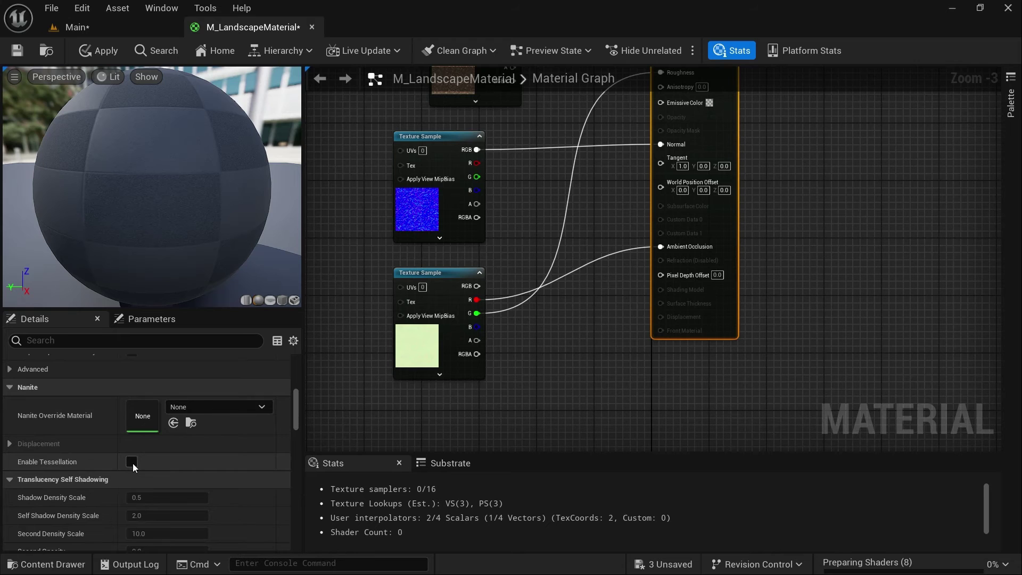
{"action": "left_click", "coordinate": [132, 462]}
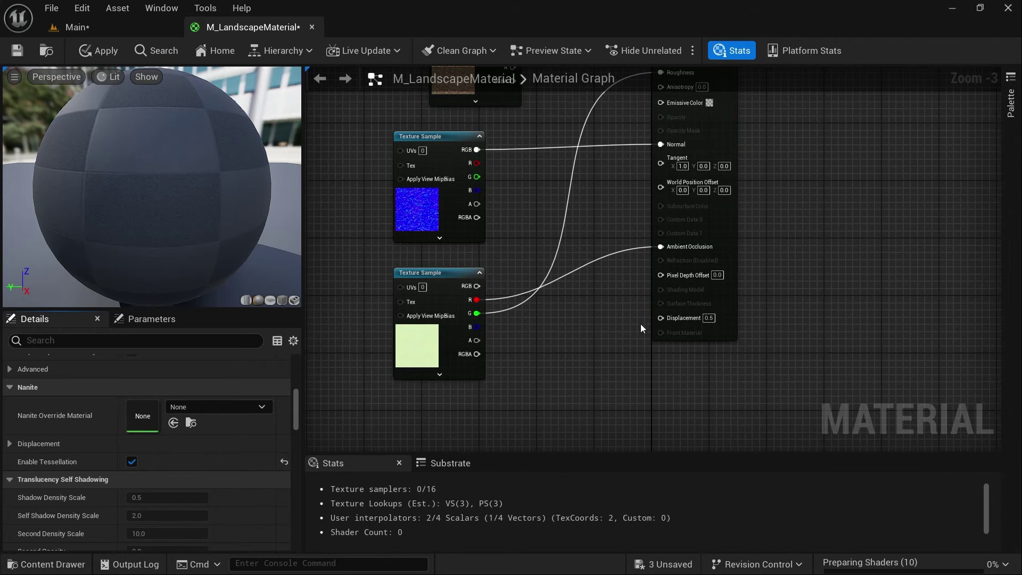
{"action": "left_click_drag", "start_coordinate": [477, 327], "coordinate": [664, 320]}
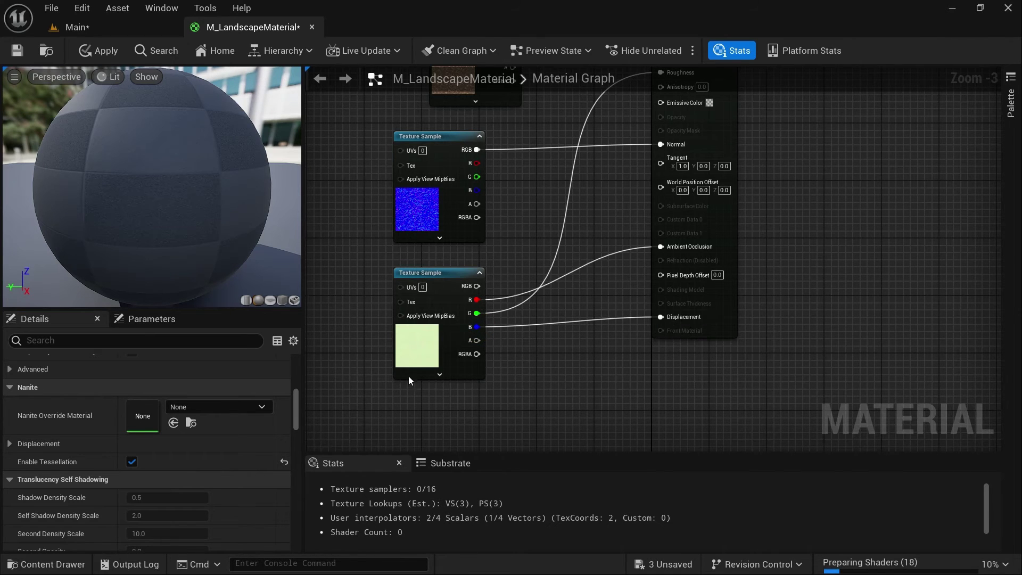
{"action": "right_click_drag", "start_coordinate": [330, 295], "coordinate": [503, 405]}
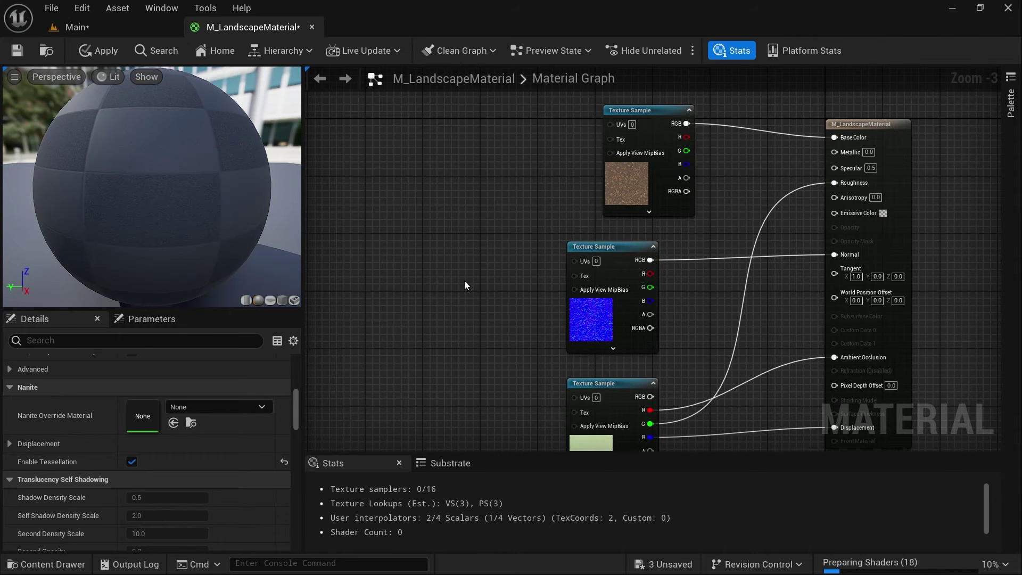
Step: Add a Landscape Coords node and connect it to the colour, normal and mask texture UVs
{"action": "right_click", "coordinate": [424, 207]}
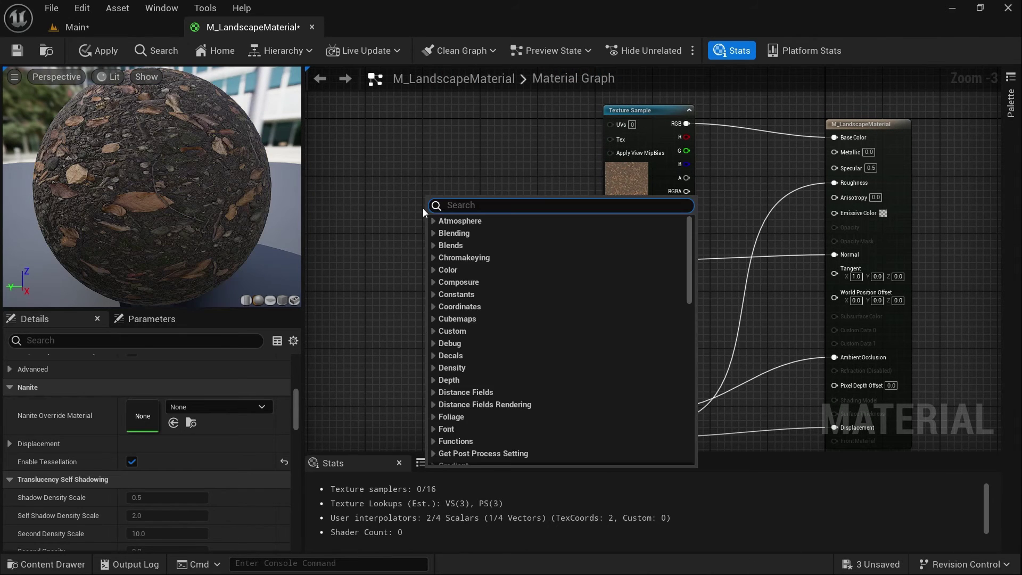
{"action": "type", "text": "lan"}
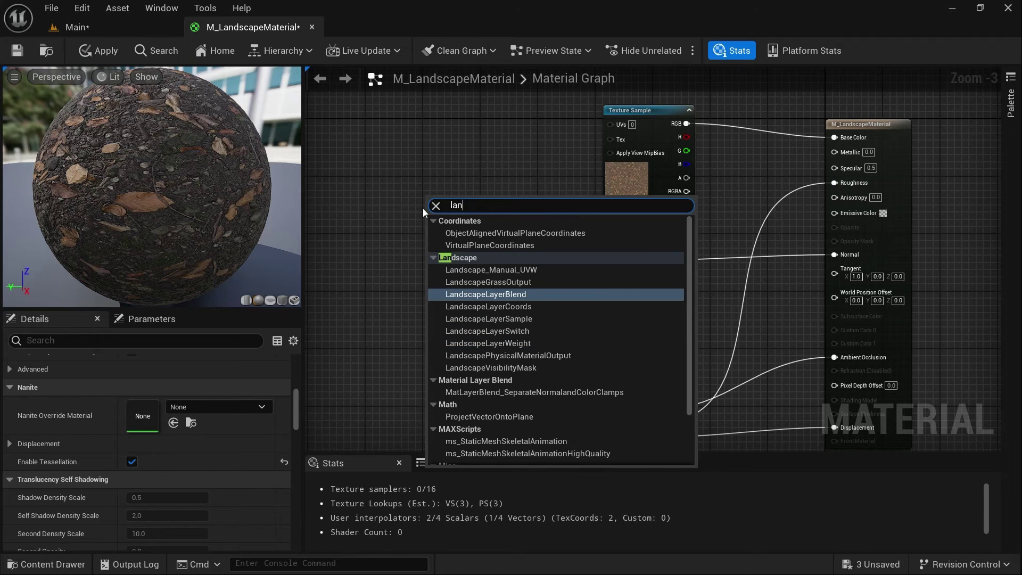
{"action": "type", "text": "dscap"}
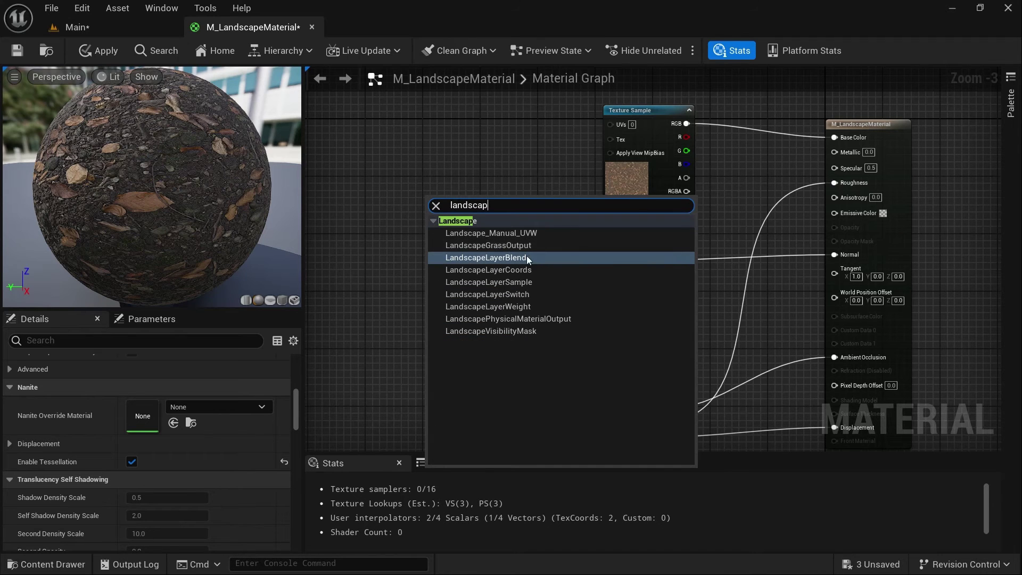
{"action": "left_click", "coordinate": [532, 269]}
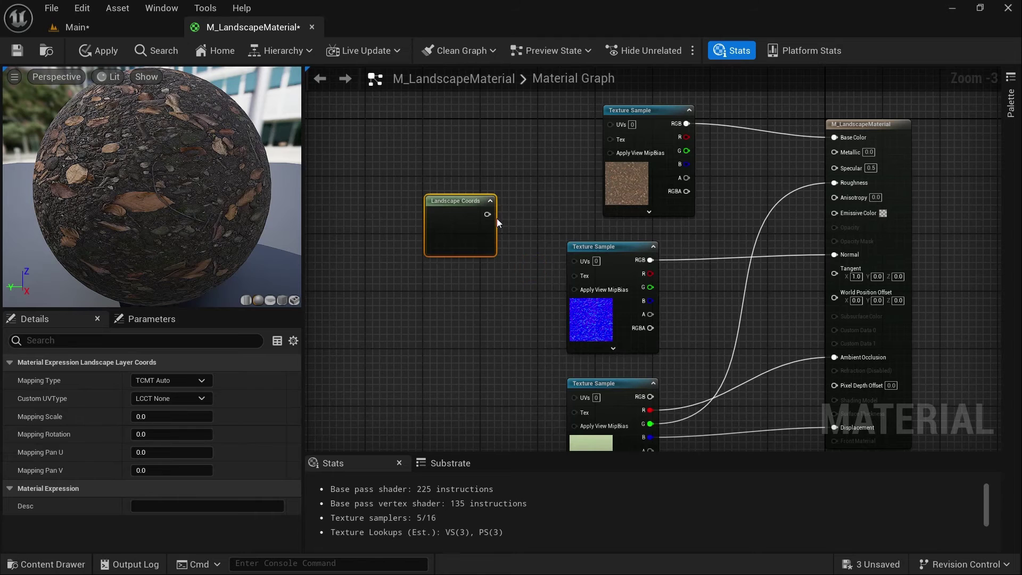
{"action": "left_click_drag", "start_coordinate": [485, 214], "coordinate": [575, 261]}
{"action": "right_click_drag", "start_coordinate": [499, 230], "coordinate": [512, 161]}
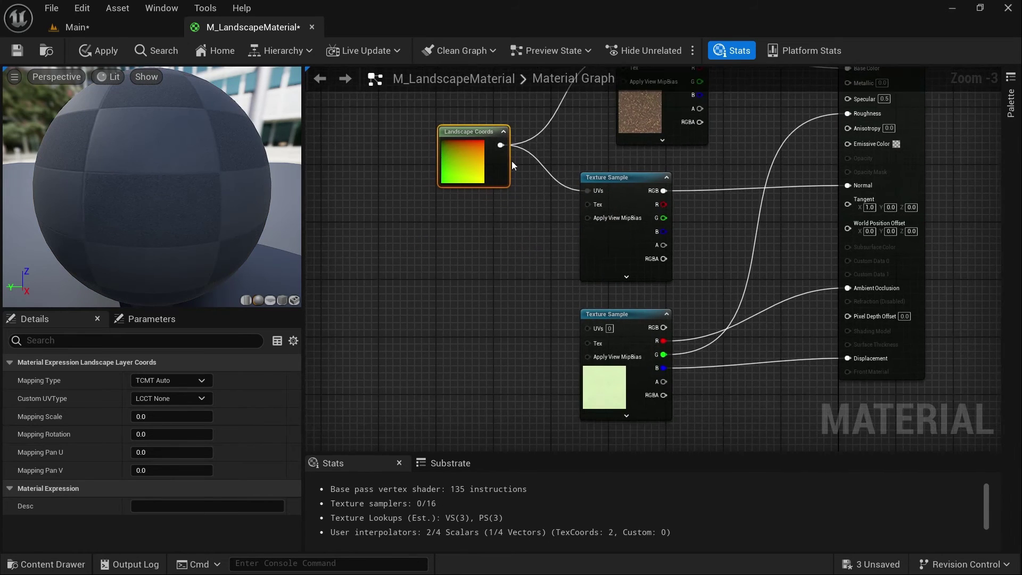
{"action": "left_click_drag", "start_coordinate": [499, 145], "coordinate": [586, 328]}
{"action": "left_click_drag", "start_coordinate": [469, 132], "coordinate": [430, 142]}
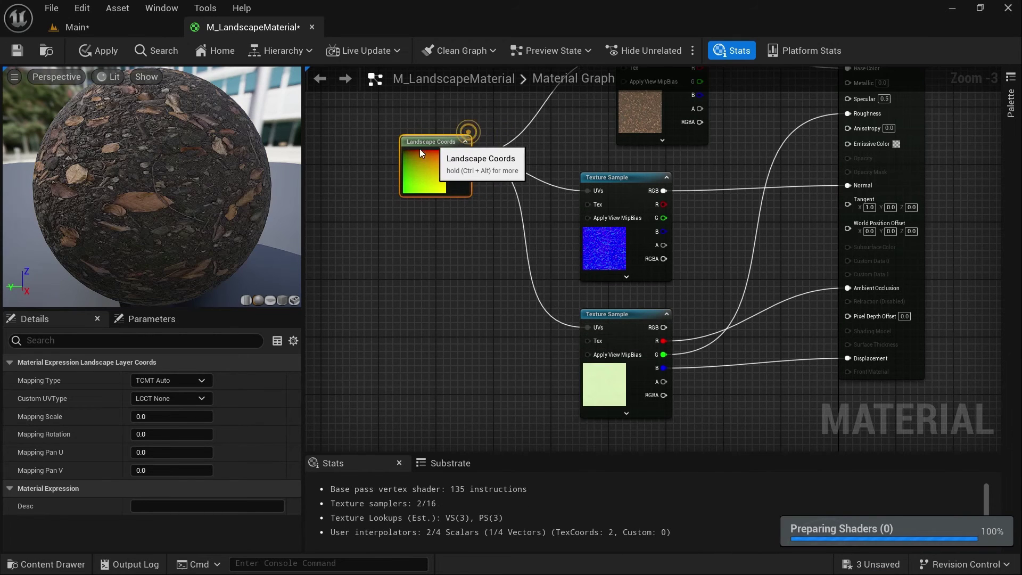
Step: Set the Landscape Coords Mapping Scale to 1.0, then apply and save the material
{"action": "left_click", "coordinate": [158, 420]}
{"action": "type", "text": "1"}
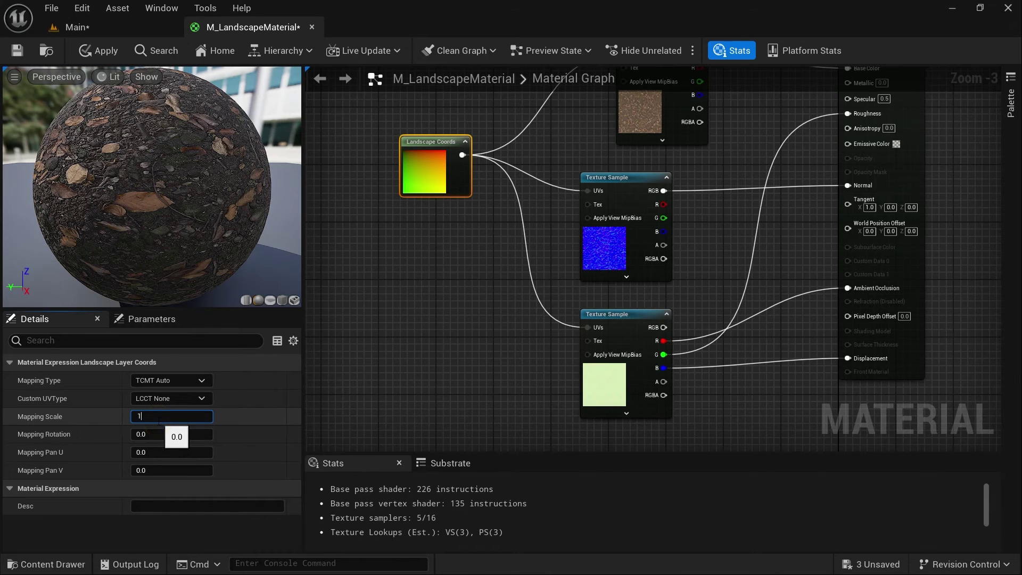
{"action": "key", "text": "Return"}
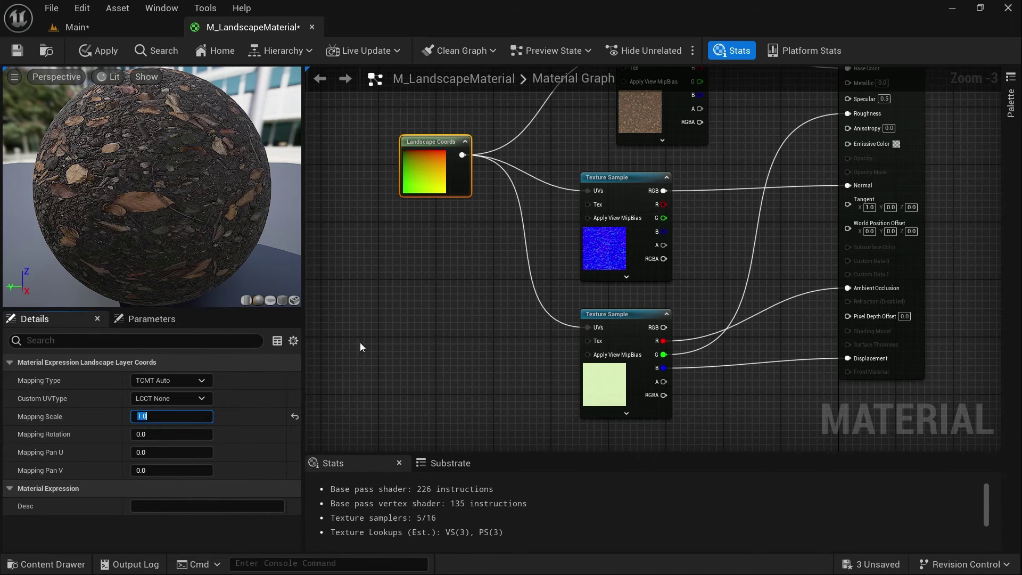
{"action": "left_click", "coordinate": [18, 50]}
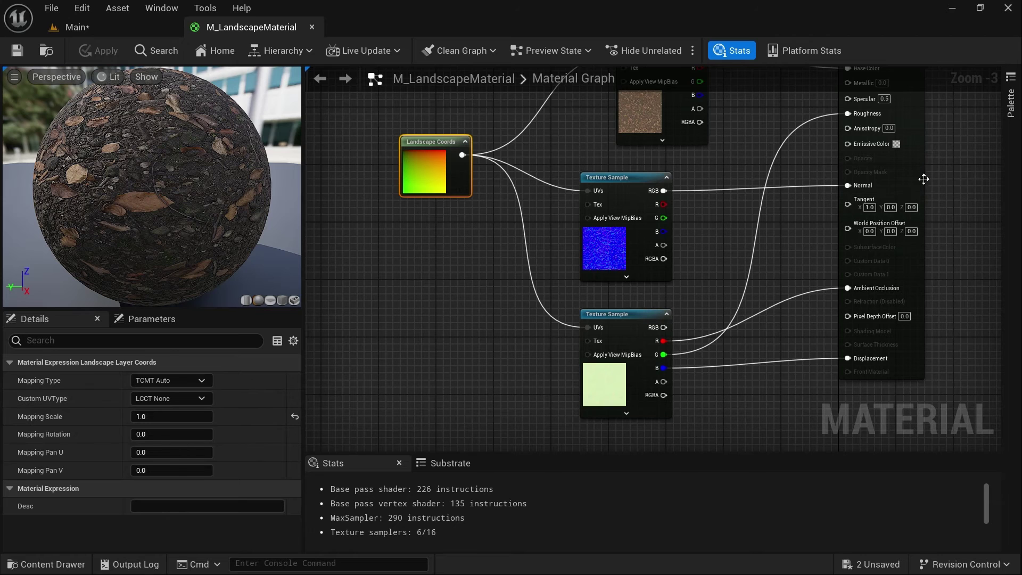
Step: Lower the material's Nanite displacement Magnitude from 4.0 to 0.3
{"action": "left_click", "coordinate": [891, 179]}
{"action": "scroll", "coordinate": [61, 429], "scroll_direction": "down", "scroll_amount": 10}
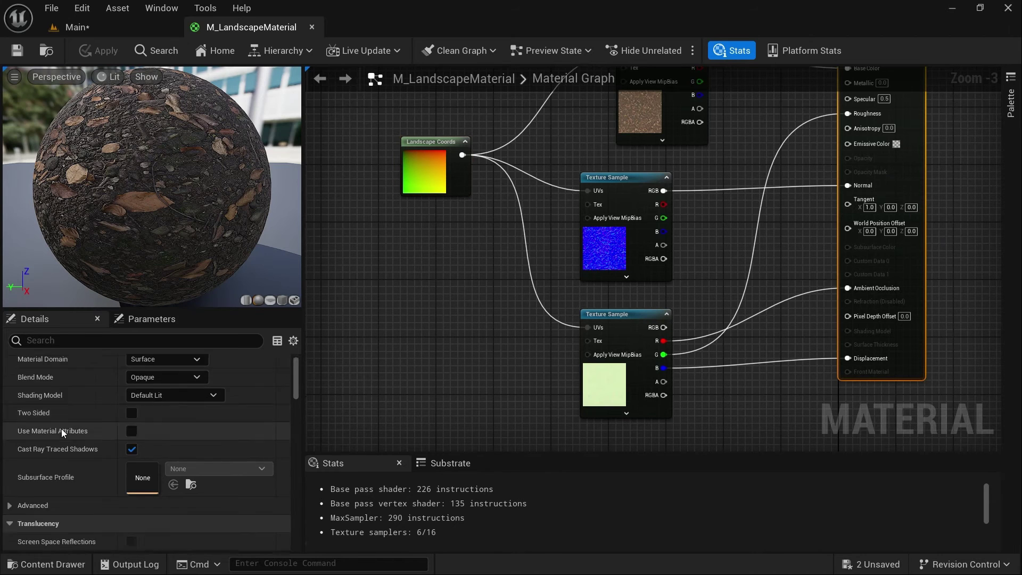
{"action": "scroll", "coordinate": [61, 429], "scroll_direction": "down", "scroll_amount": 5}
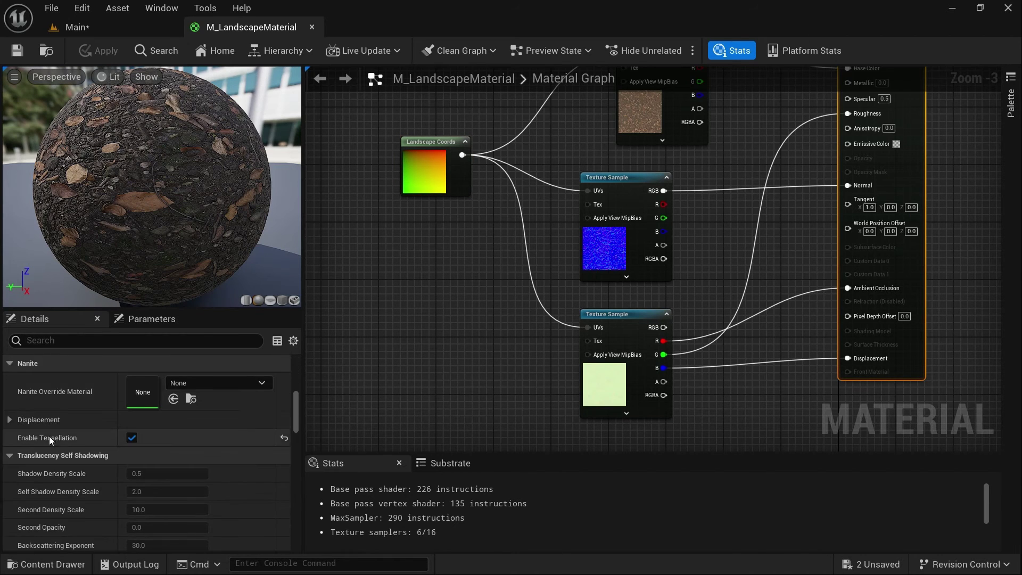
{"action": "left_click", "coordinate": [10, 419]}
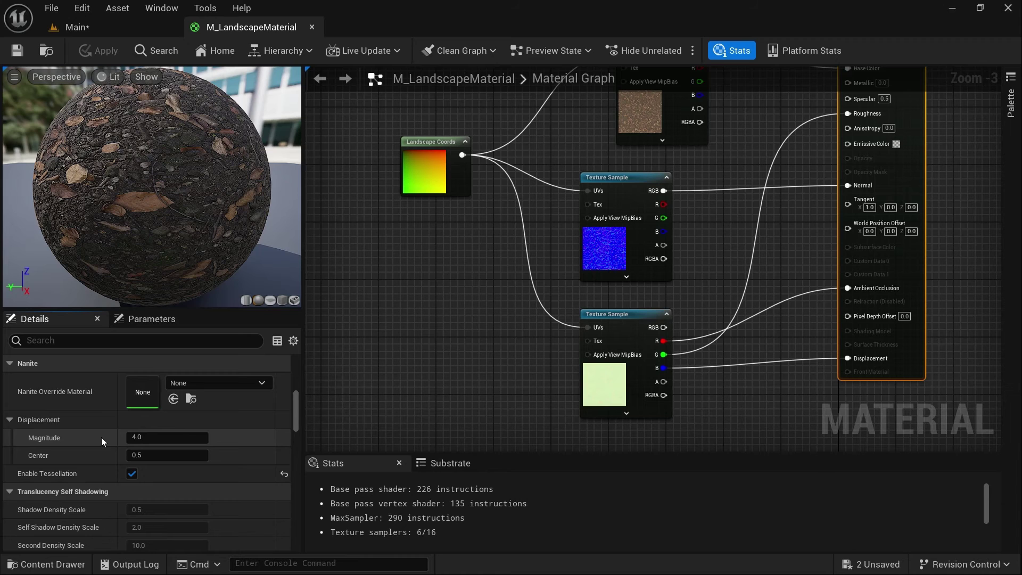
{"action": "left_click", "coordinate": [163, 436]}
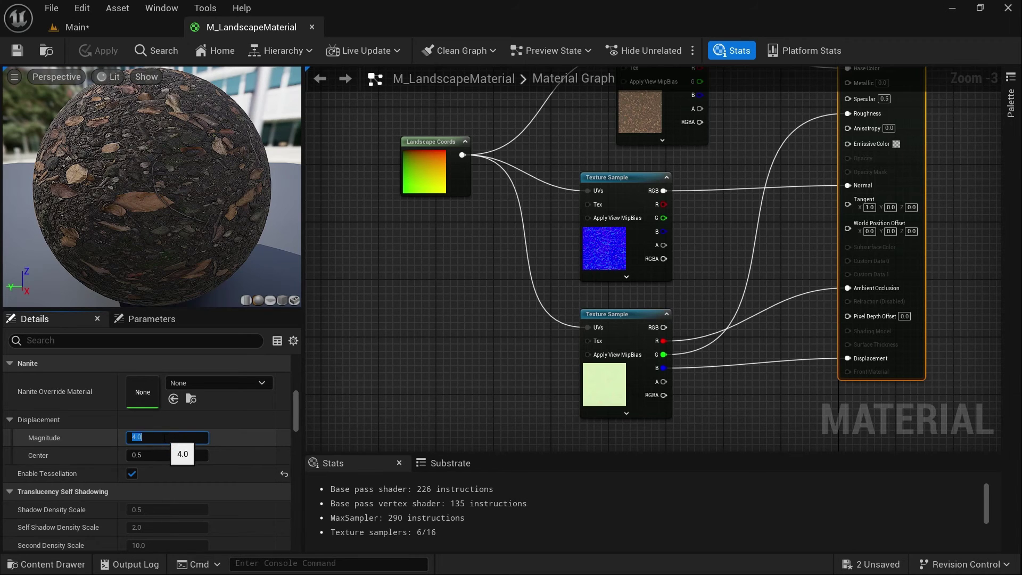
{"action": "key", "text": "BackSpace"}
{"action": "key", "text": "Return"}
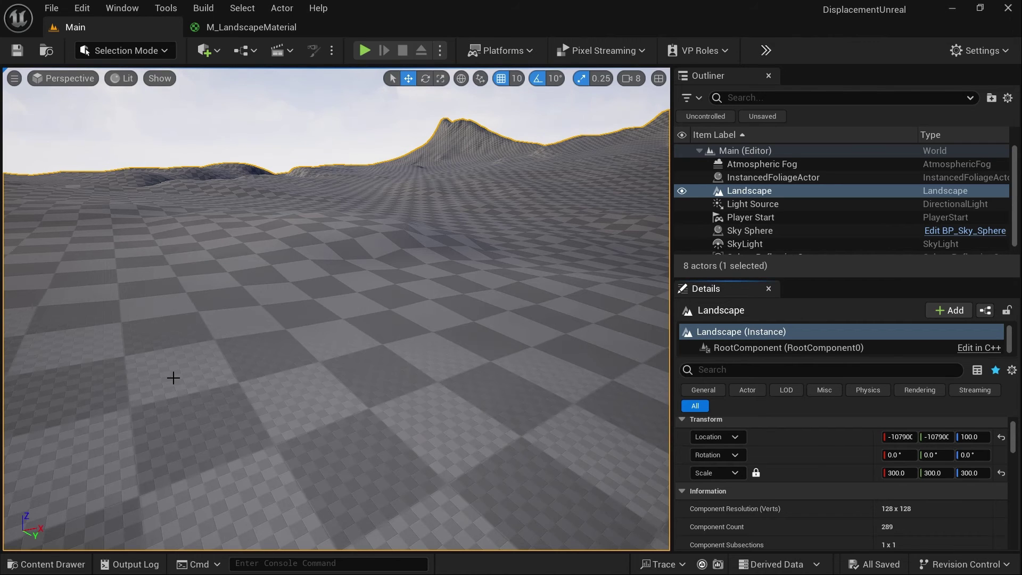
Step: Assign M_LandscapeMaterial as the landscape's material
{"action": "left_click", "coordinate": [173, 376]}
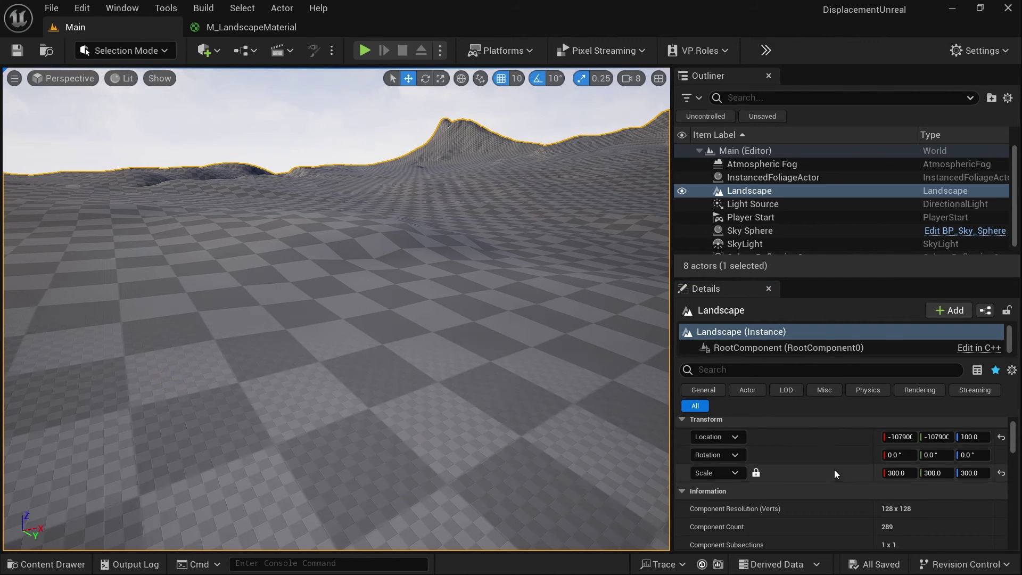
{"action": "scroll", "coordinate": [834, 472], "scroll_direction": "down", "scroll_amount": 10}
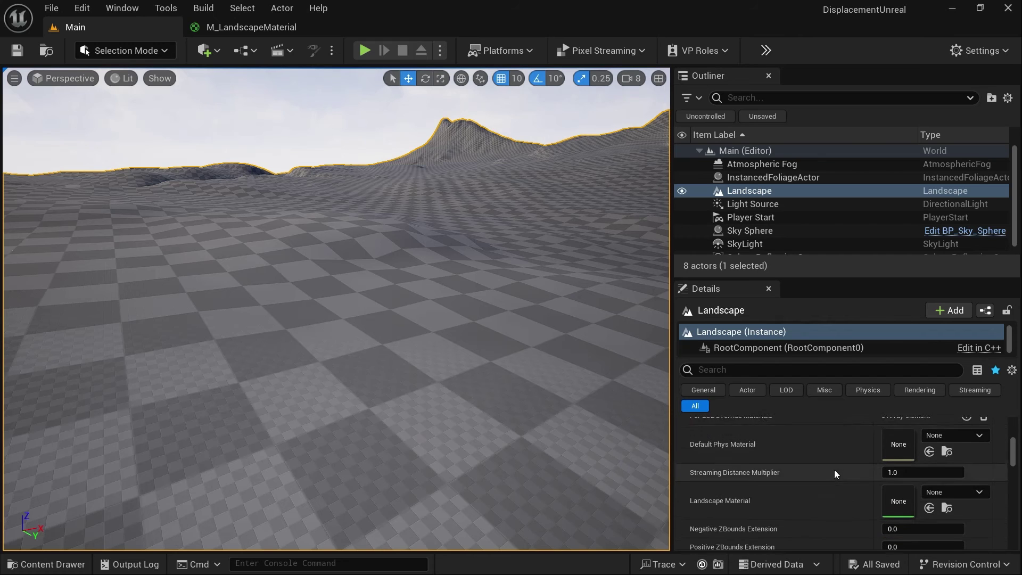
{"action": "left_click", "coordinate": [46, 563]}
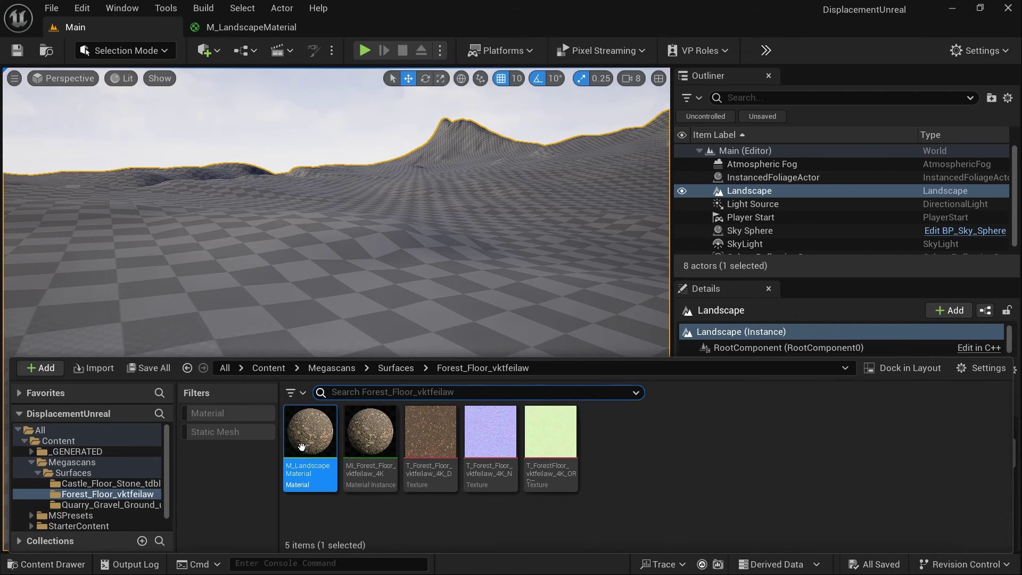
{"action": "left_click", "coordinate": [751, 287]}
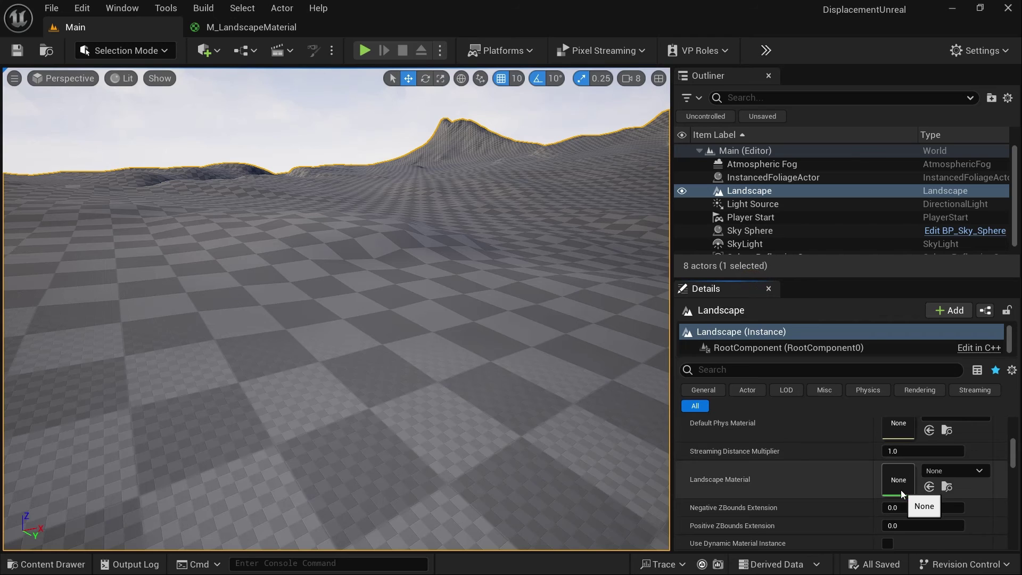
{"action": "left_click", "coordinate": [929, 486]}
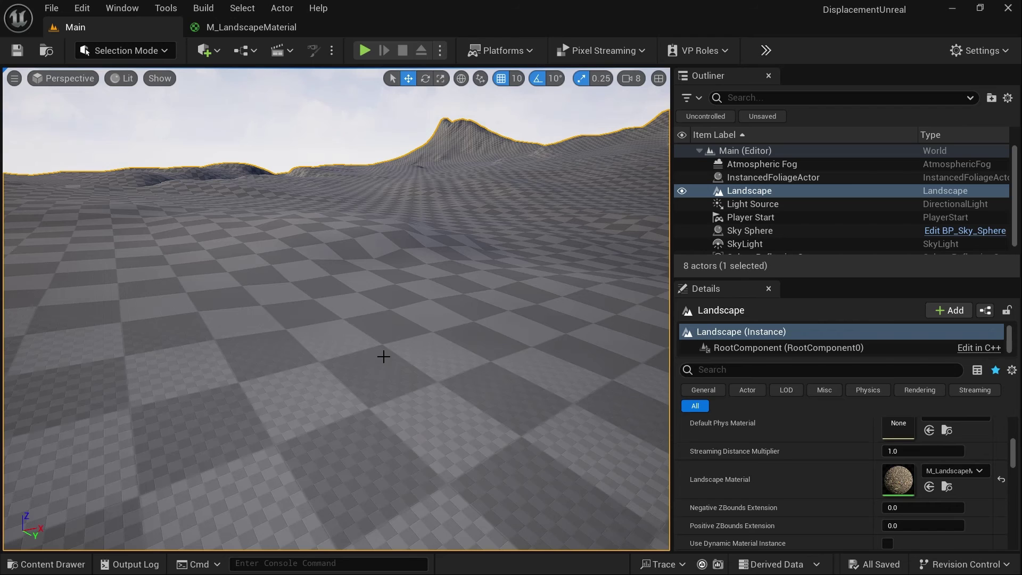
Step: Enable Nanite on the landscape and build its Nanite data
{"action": "scroll", "coordinate": [767, 432], "scroll_direction": "down", "scroll_amount": 5}
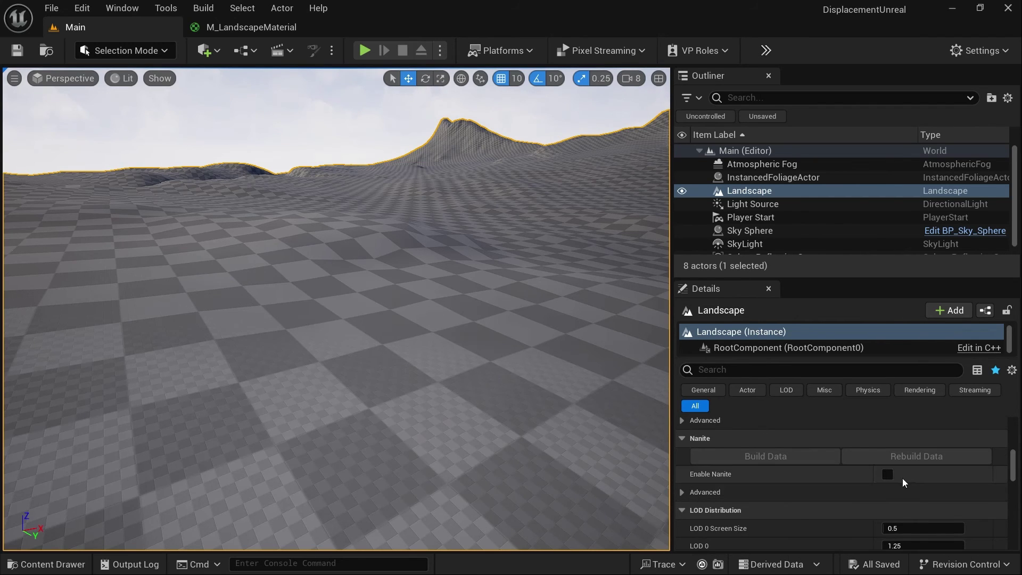
{"action": "left_click", "coordinate": [884, 476]}
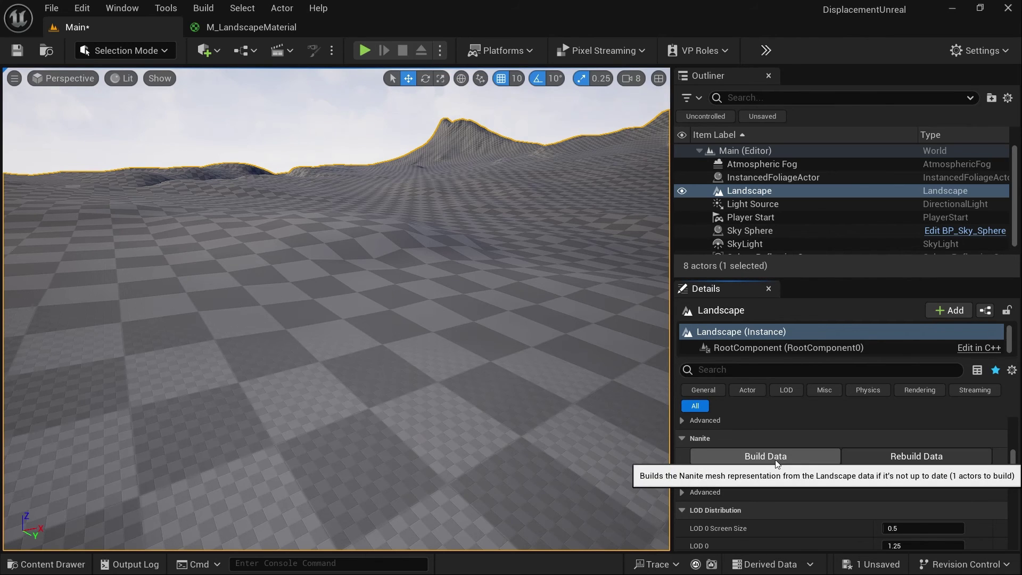
{"action": "left_click", "coordinate": [777, 461]}
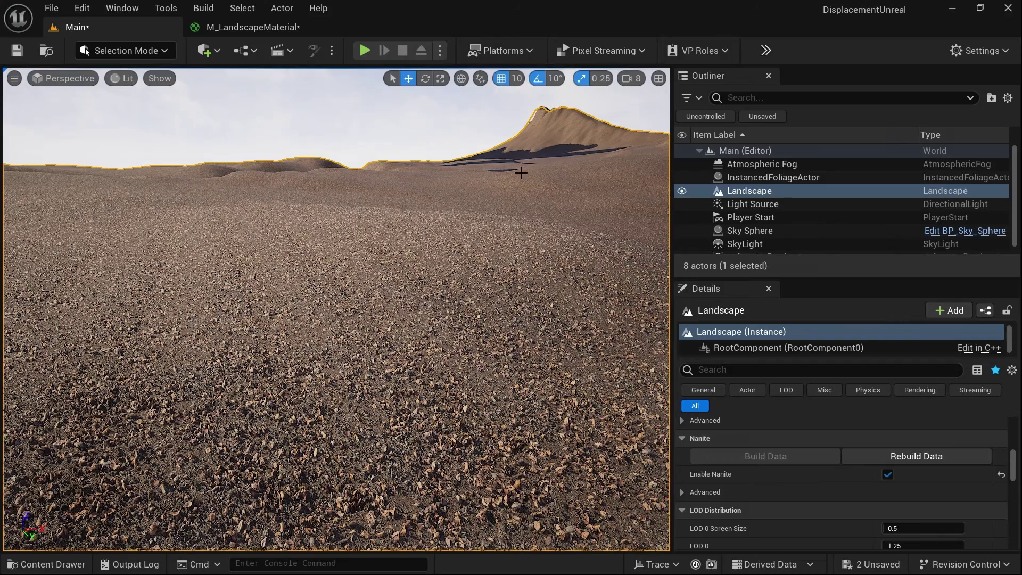
Step: Drop camera speed to 0.33 and look over the displaced ground toward the mountain ridge
{"action": "scroll", "coordinate": [522, 170], "scroll_direction": "down", "scroll_amount": 5}
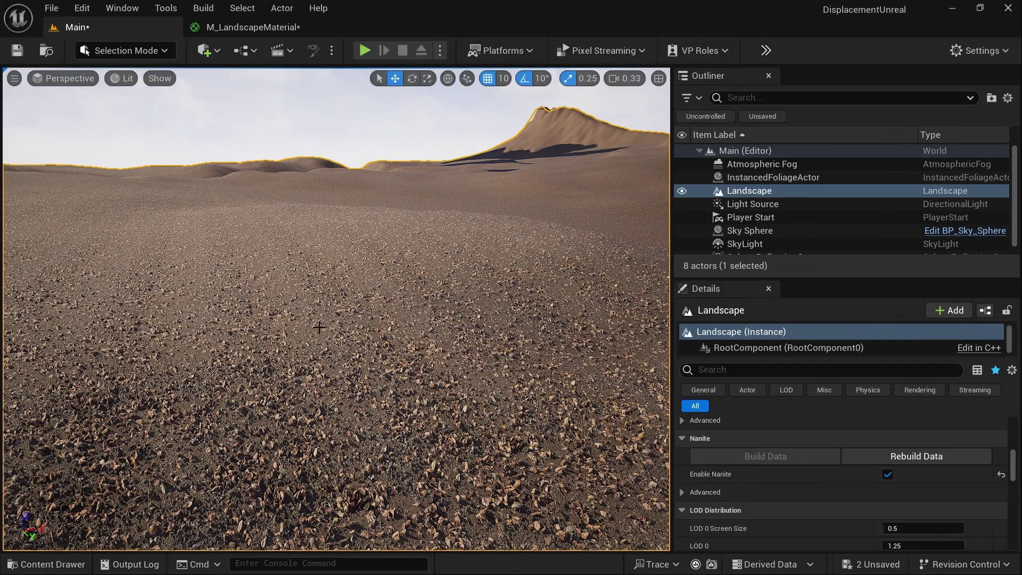
{"action": "right_click_drag", "start_coordinate": [319, 327], "coordinate": [301, 340]}
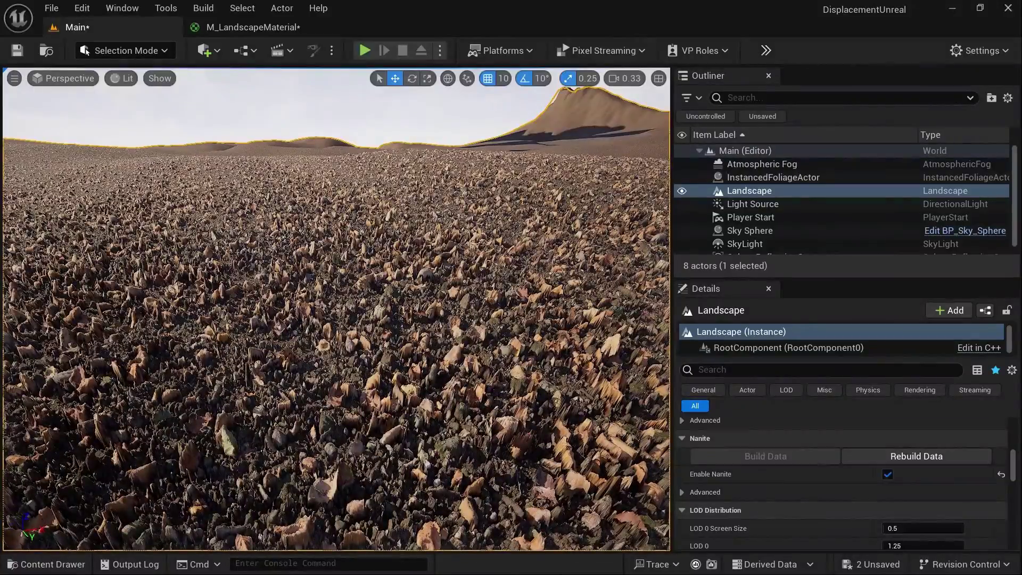
{"action": "right_click_drag", "start_coordinate": [300, 339], "coordinate": [425, 298]}
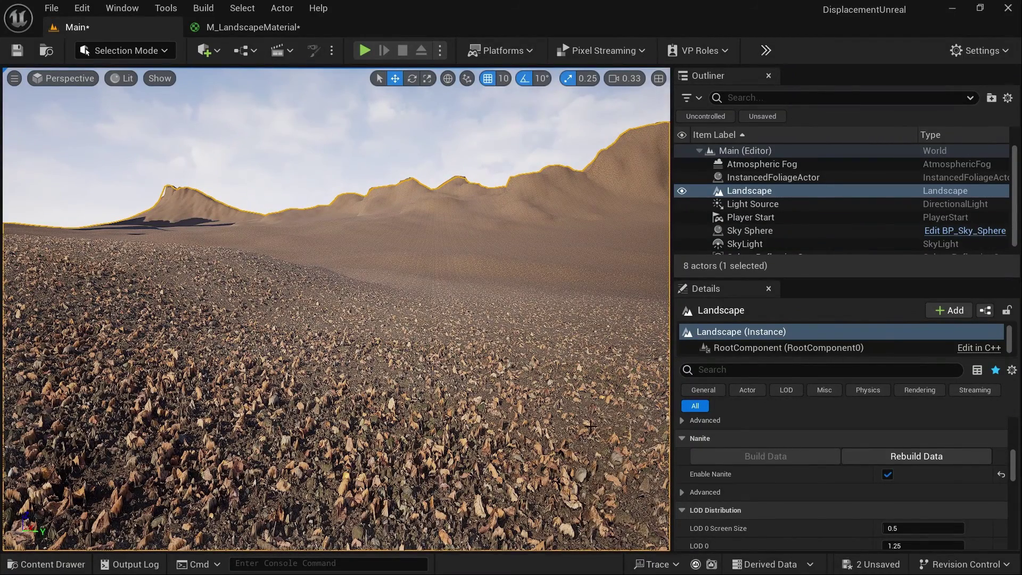
Step: Open M_LandscapeMaterial and set its displacement Magnitude to 0.2
{"action": "left_click", "coordinate": [44, 565]}
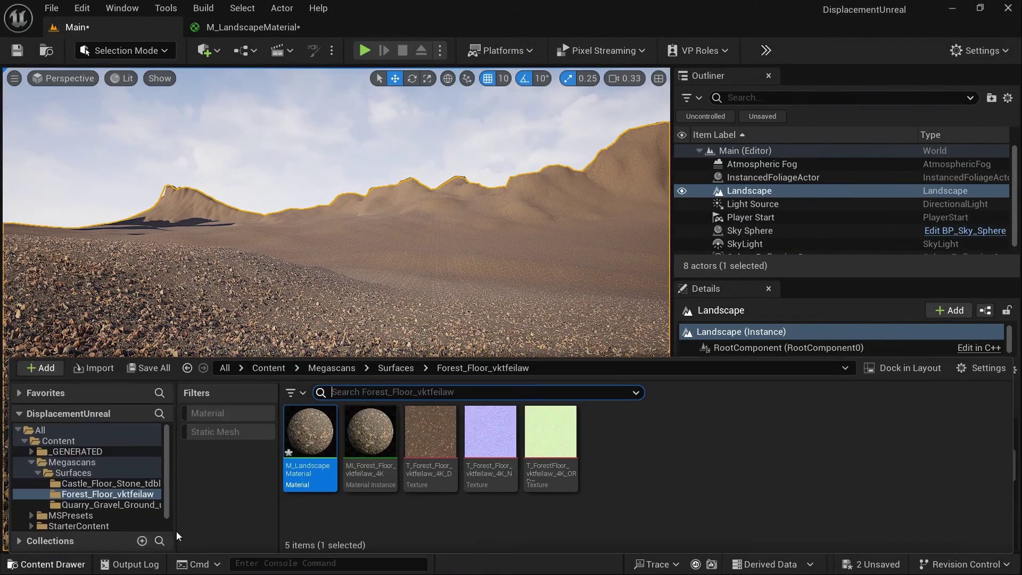
{"action": "double_click", "coordinate": [302, 440]}
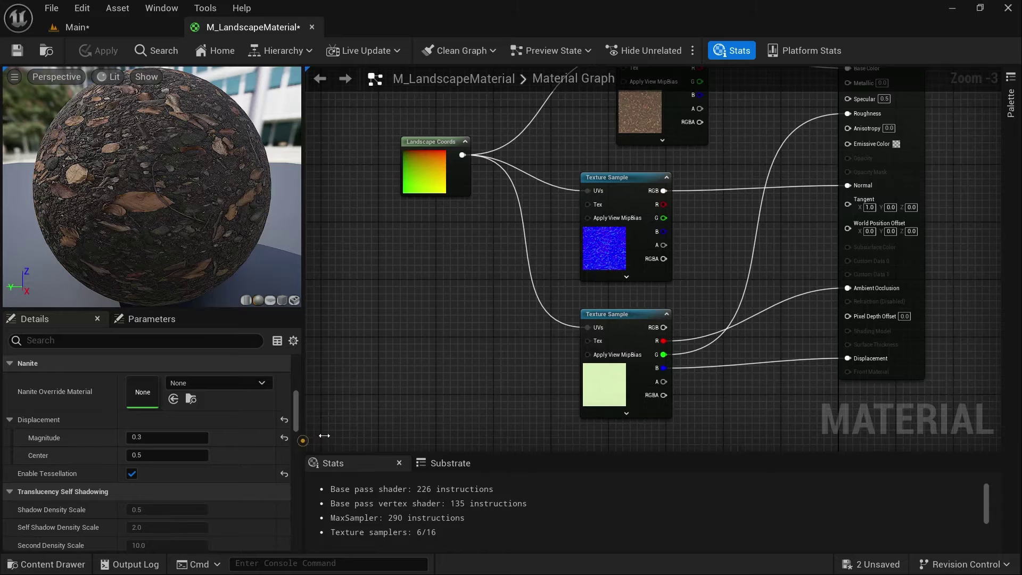
{"action": "left_click", "coordinate": [162, 436]}
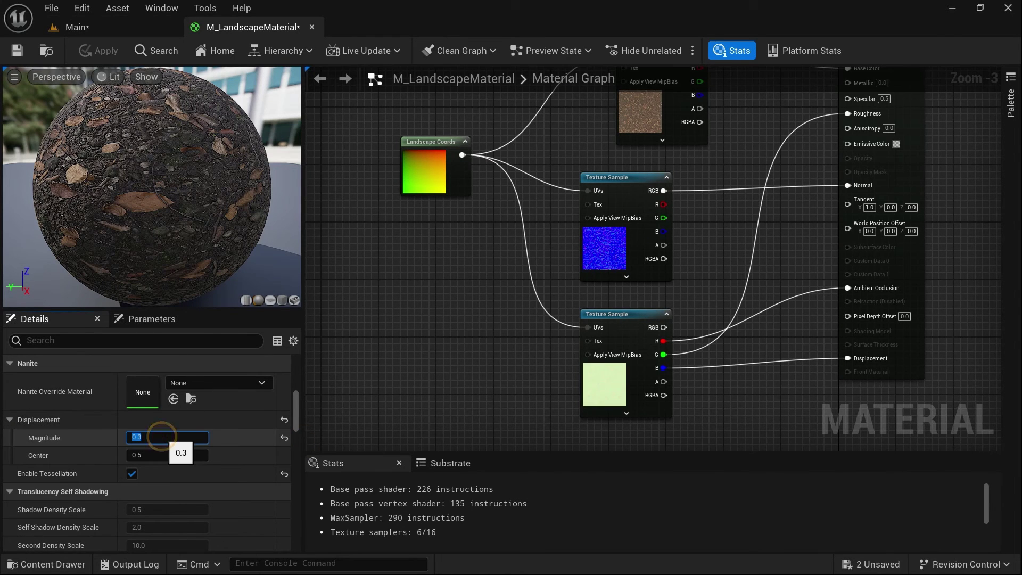
{"action": "type", "text": ".2"}
{"action": "key", "text": "Return"}
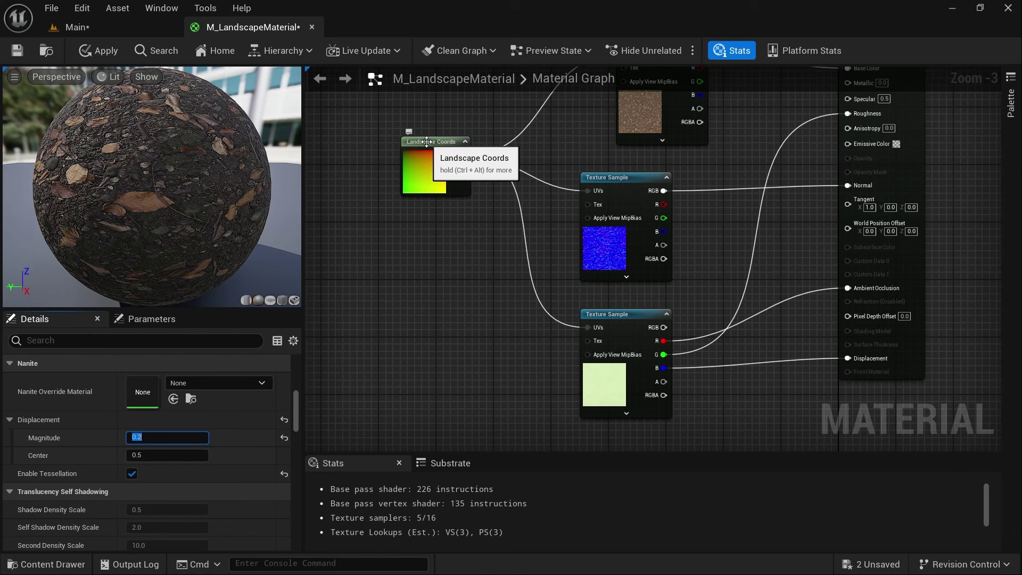
Step: Set the Landscape Coords Mapping Scale to 3.0 and apply/save the material
{"action": "left_click", "coordinate": [426, 142]}
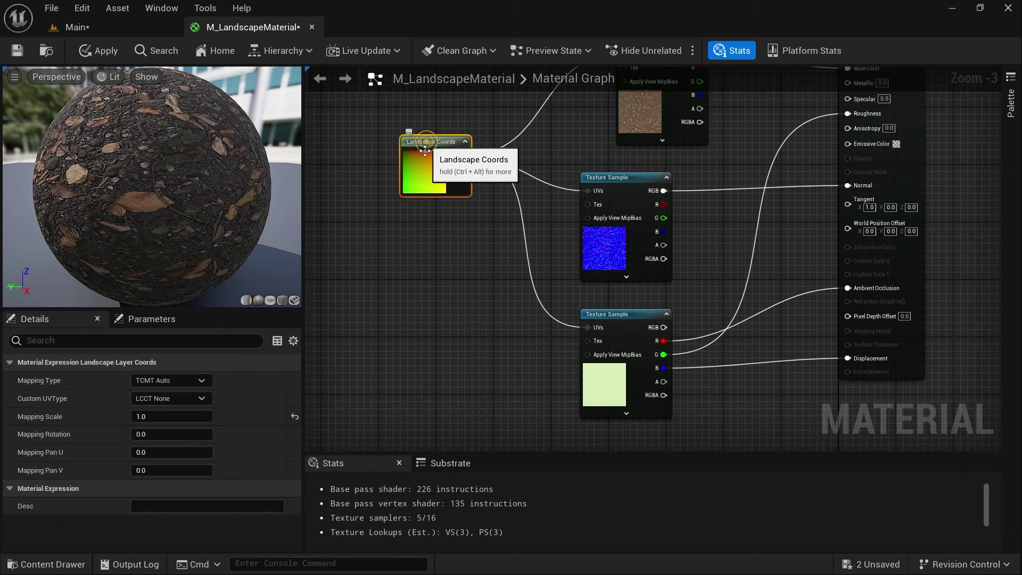
{"action": "left_click", "coordinate": [166, 416]}
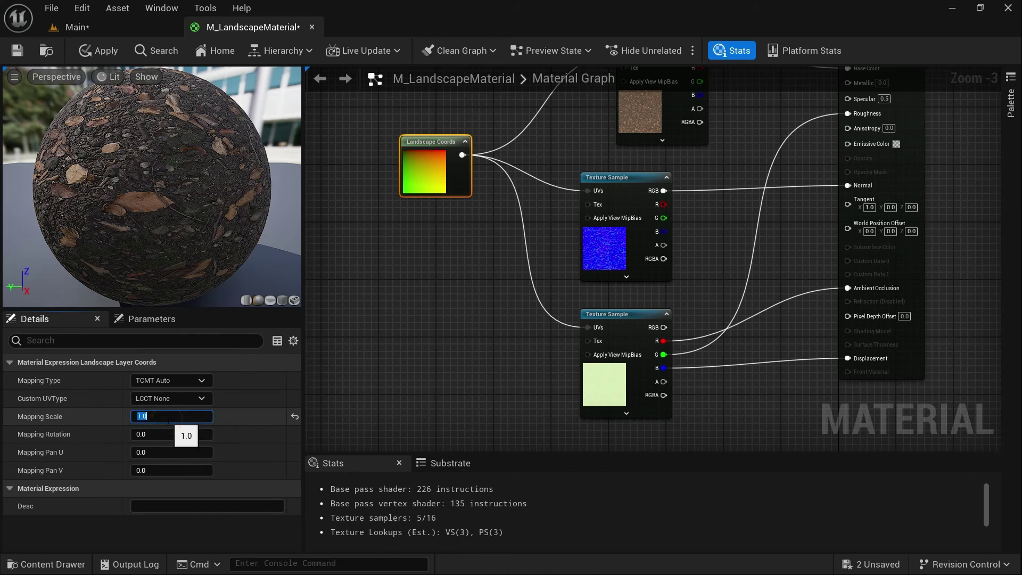
{"action": "type", "text": "3"}
{"action": "key", "text": "Return"}
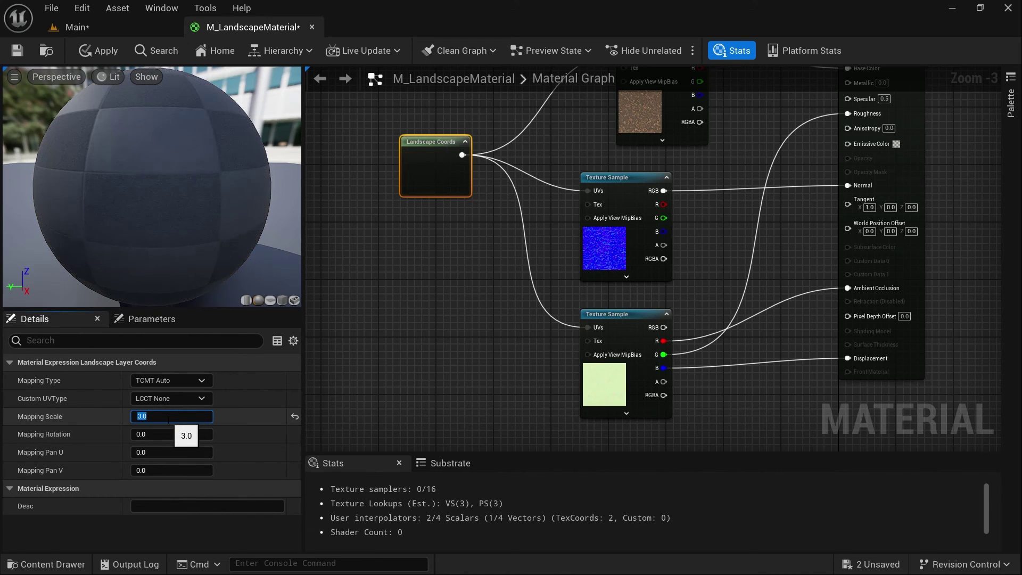
{"action": "left_click", "coordinate": [19, 51]}
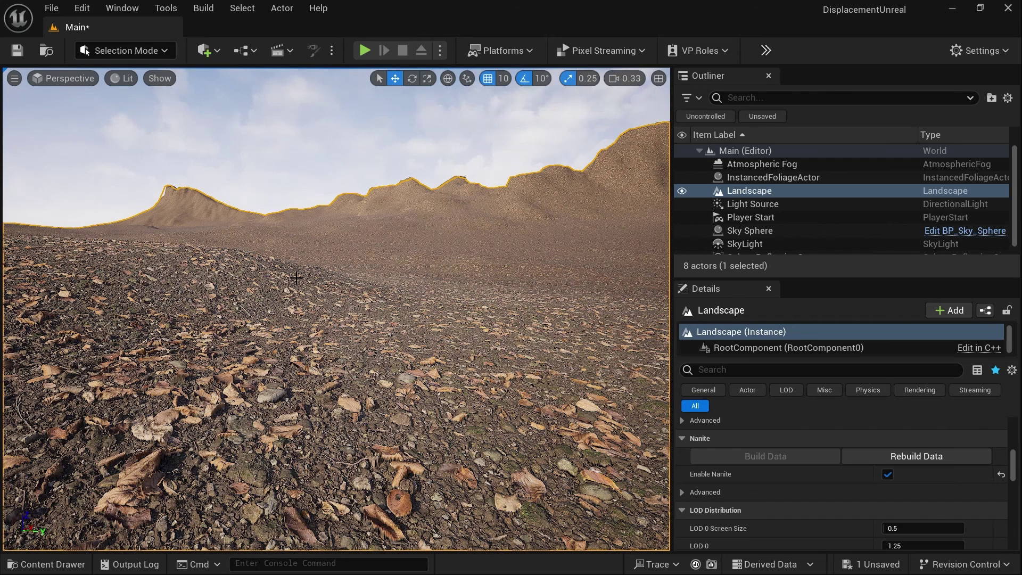
Step: Switch the viewport view mode to Nanite Visualization > Overview
{"action": "left_click", "coordinate": [126, 81]}
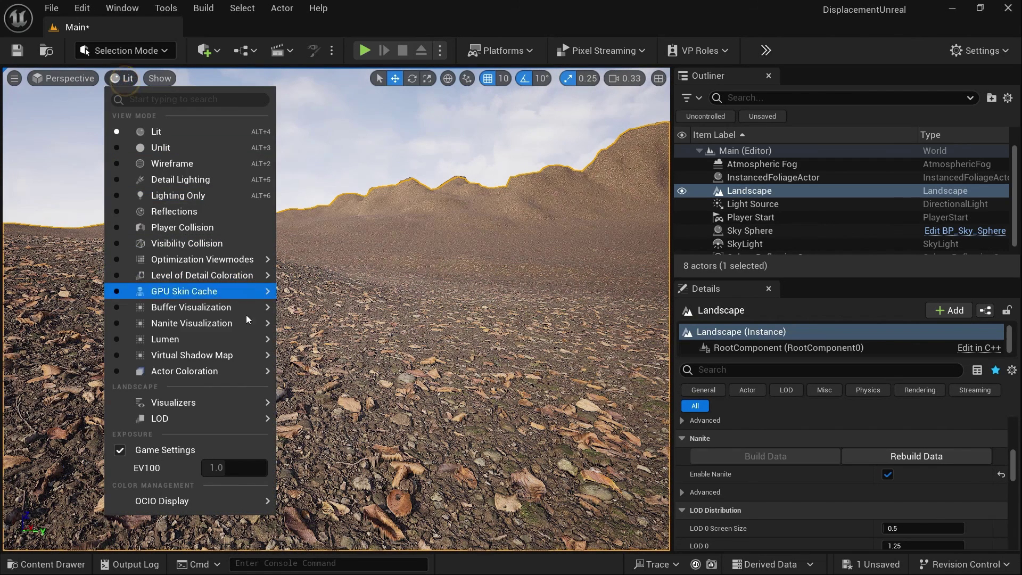
{"action": "mouse_move", "coordinate": [253, 324]}
{"action": "left_click", "coordinate": [305, 356]}
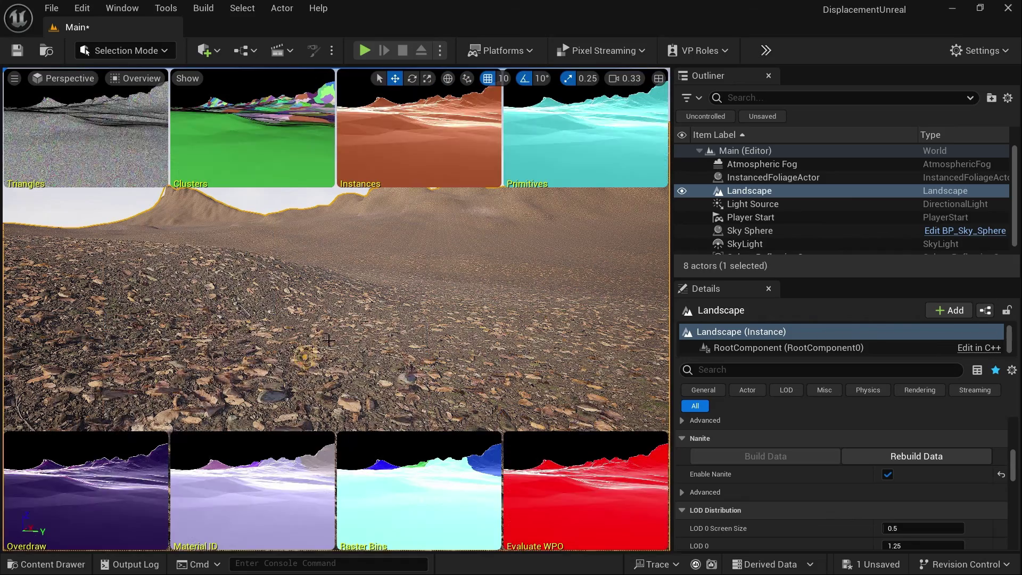